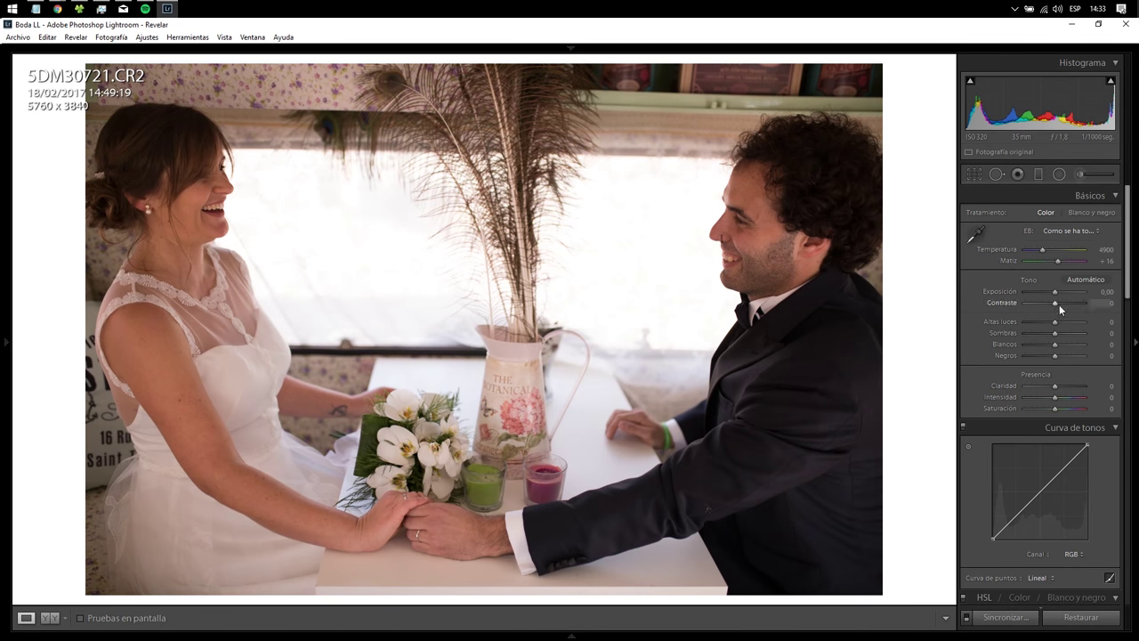
Try brighter and darker exposure settings, resetting Exposure to 0 between attempts
{"action": "left_click_drag", "start_coordinate": [1056, 291], "coordinate": [1061, 292]}
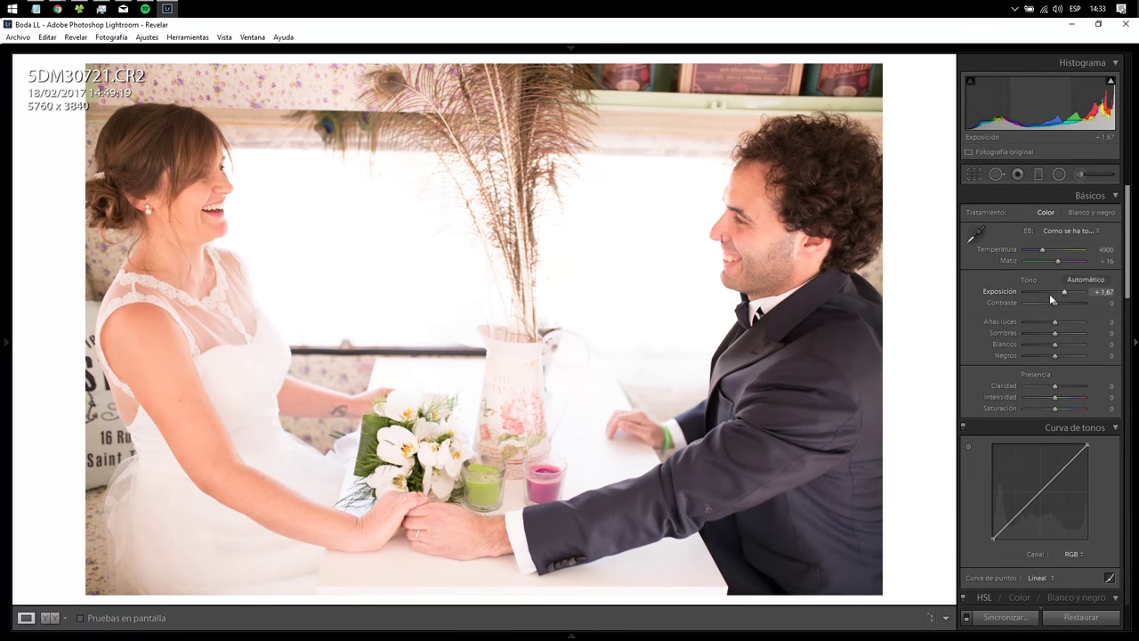
{"action": "left_click_drag", "start_coordinate": [1059, 291], "coordinate": [1041, 292]}
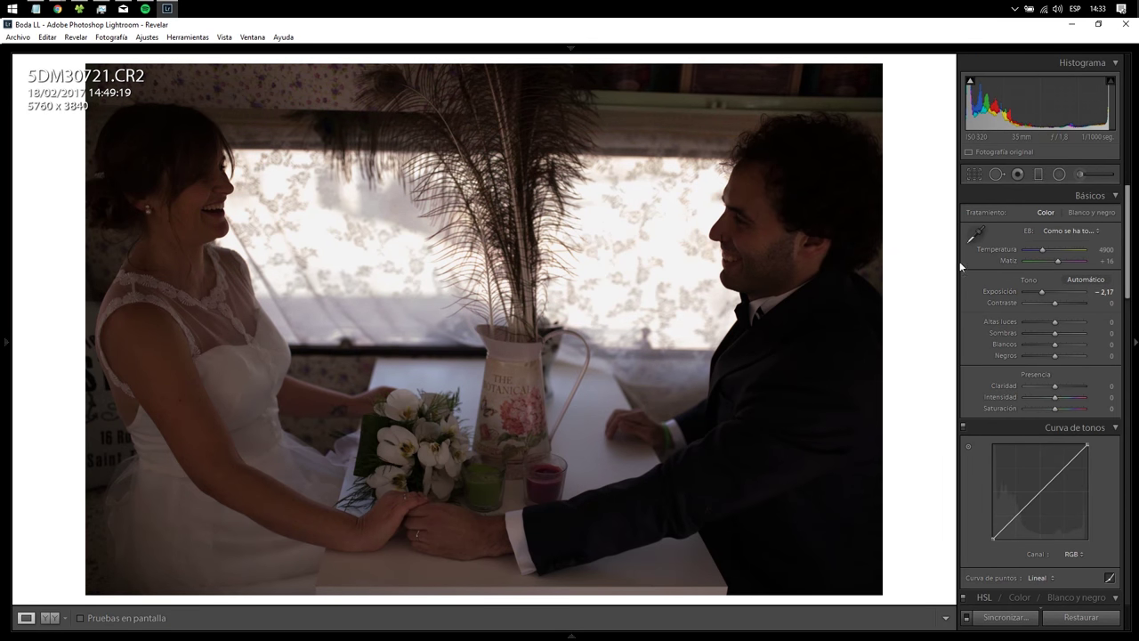
{"action": "double_click", "coordinate": [1040, 292]}
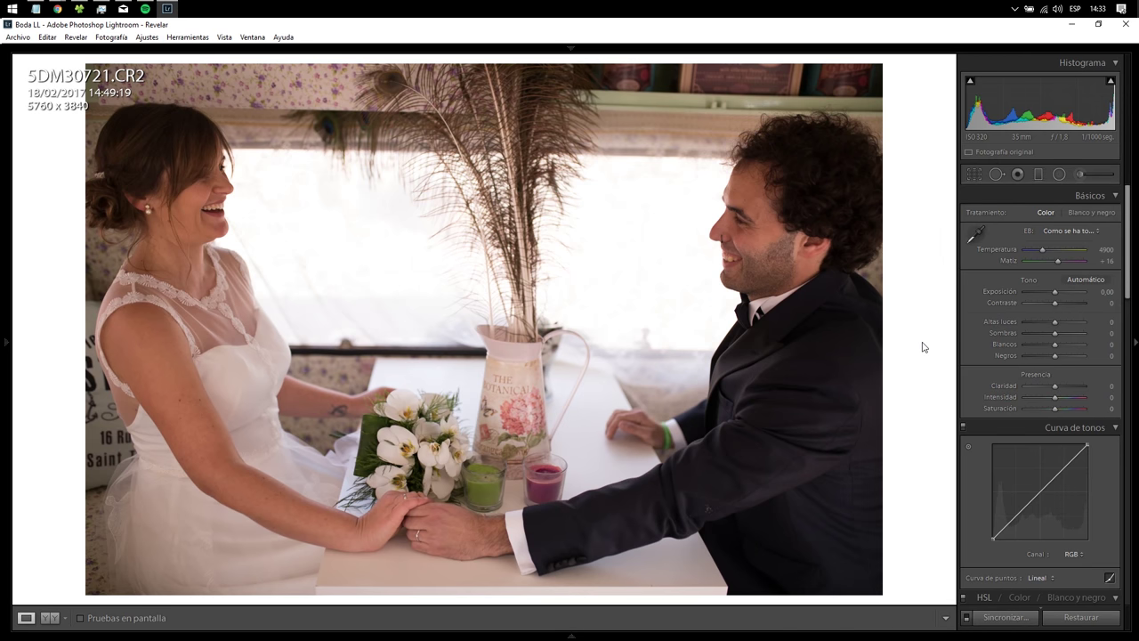
{"action": "left_click_drag", "start_coordinate": [1052, 290], "coordinate": [1040, 291]}
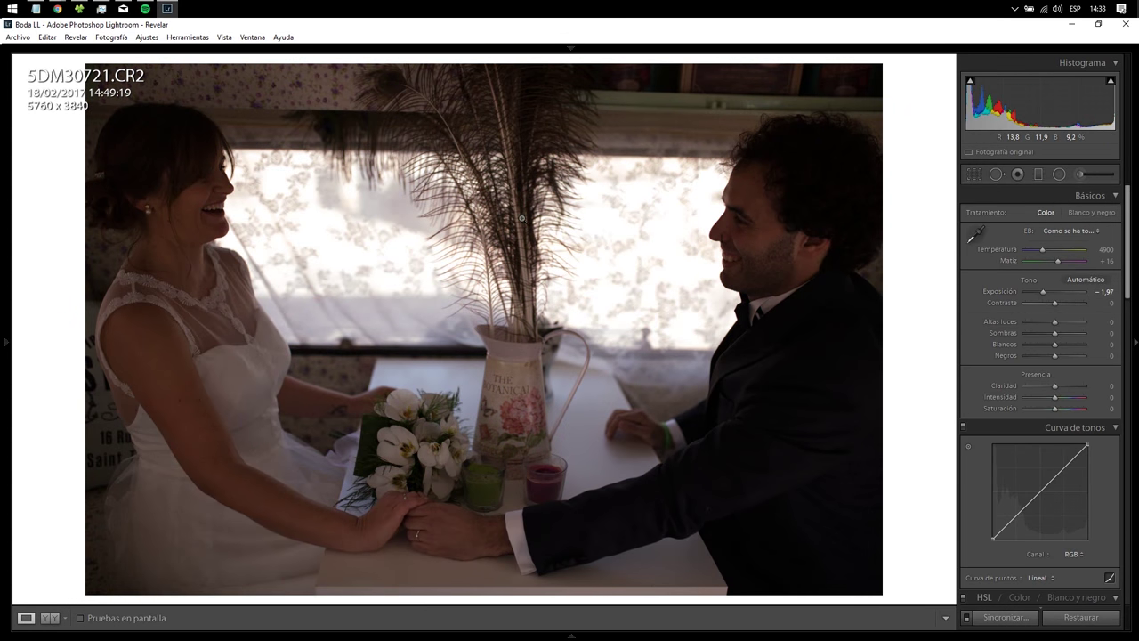
{"action": "mouse_move", "coordinate": [1041, 291]}
{"action": "left_mouse_down"}
{"action": "mouse_move", "coordinate": [1061, 290]}
{"action": "mouse_move", "coordinate": [1039, 288]}
{"action": "left_mouse_up"}
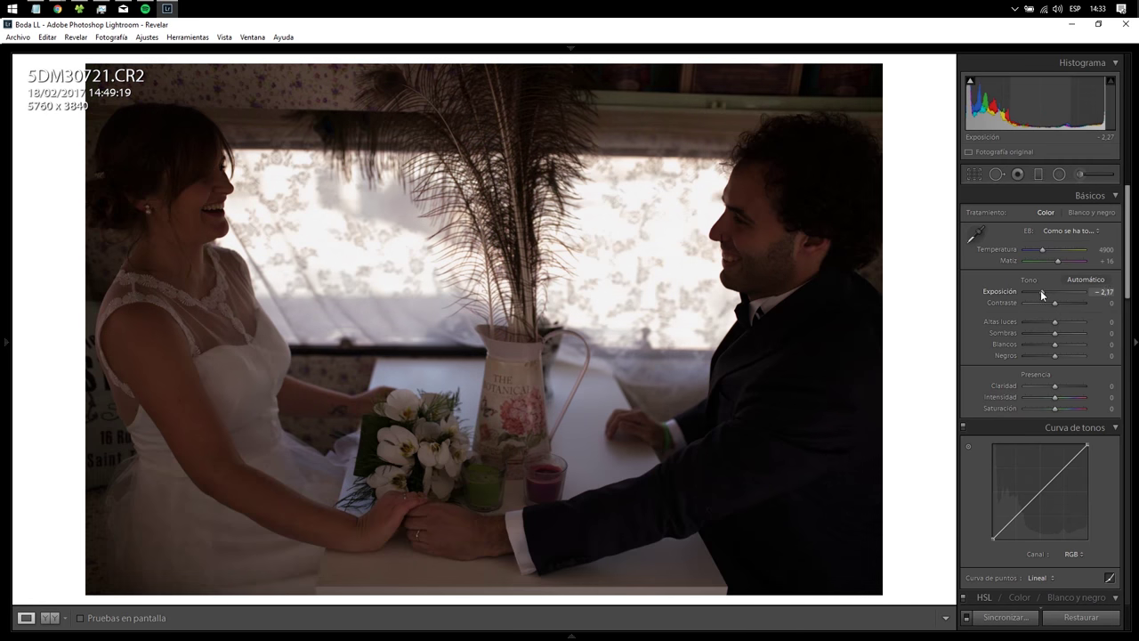
Overexpose the photo to +3,59, inspect the man's hair at 1:1, then reset Exposure to 0
{"action": "left_click_drag", "start_coordinate": [1041, 290], "coordinate": [1062, 291]}
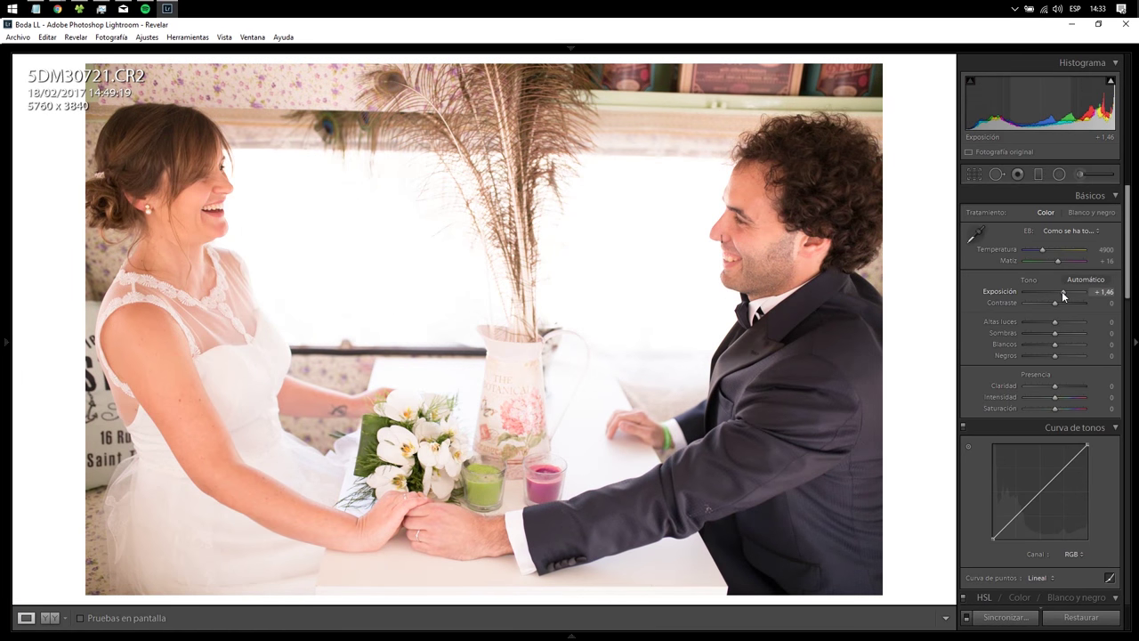
{"action": "left_click_drag", "start_coordinate": [1061, 290], "coordinate": [1073, 295]}
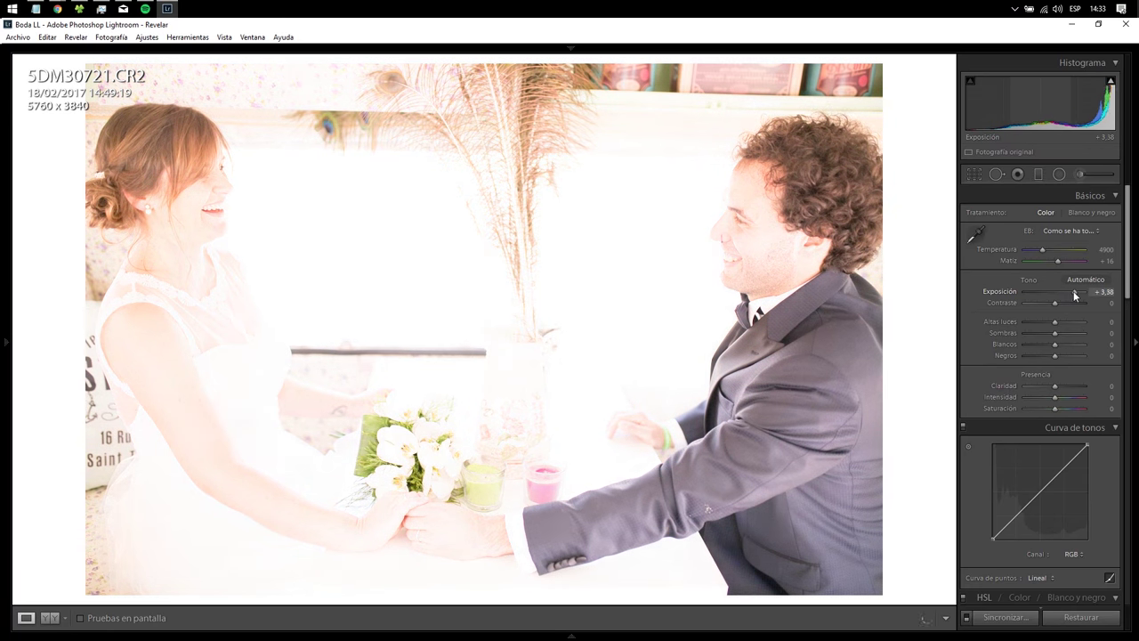
{"action": "left_click_drag", "start_coordinate": [1073, 294], "coordinate": [1075, 294]}
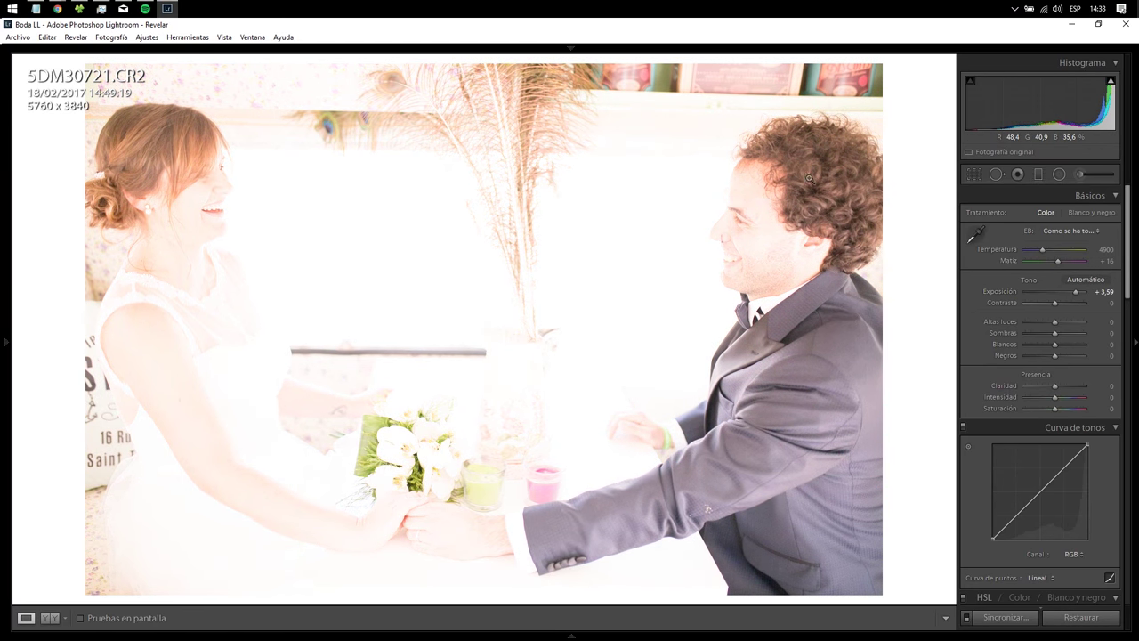
{"action": "left_click", "coordinate": [807, 178]}
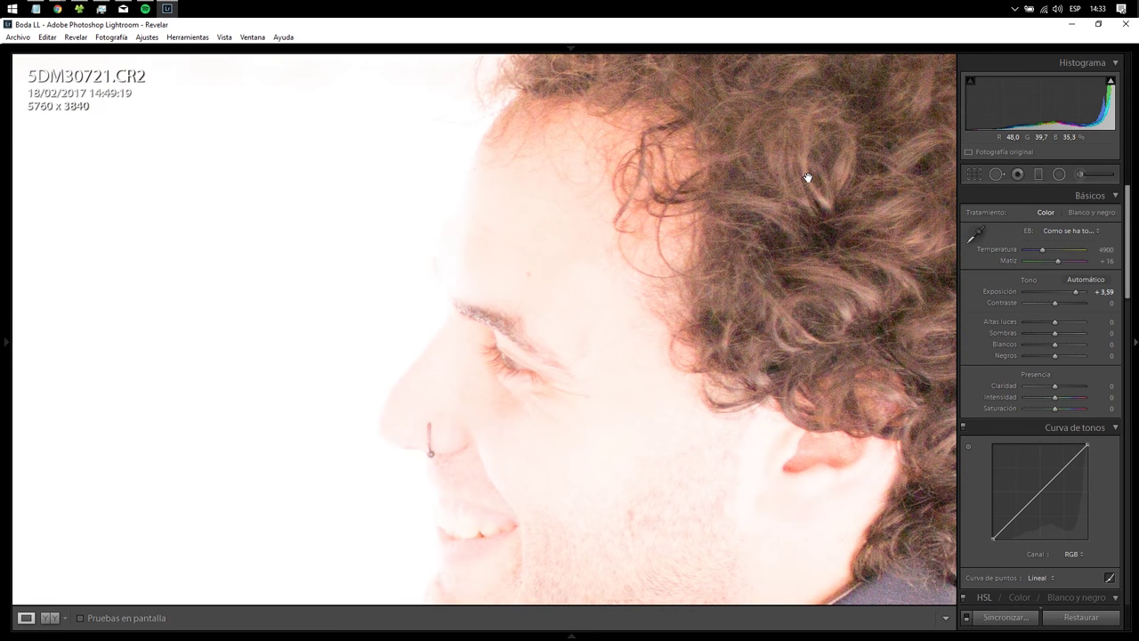
{"action": "left_click", "coordinate": [774, 281]}
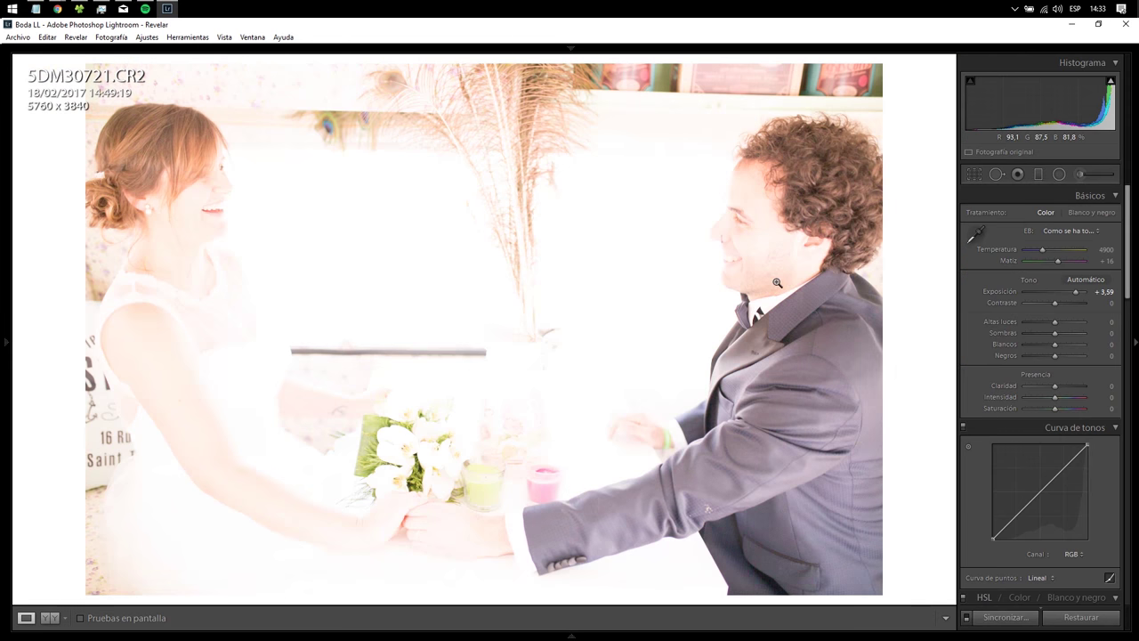
{"action": "double_click", "coordinate": [1073, 293]}
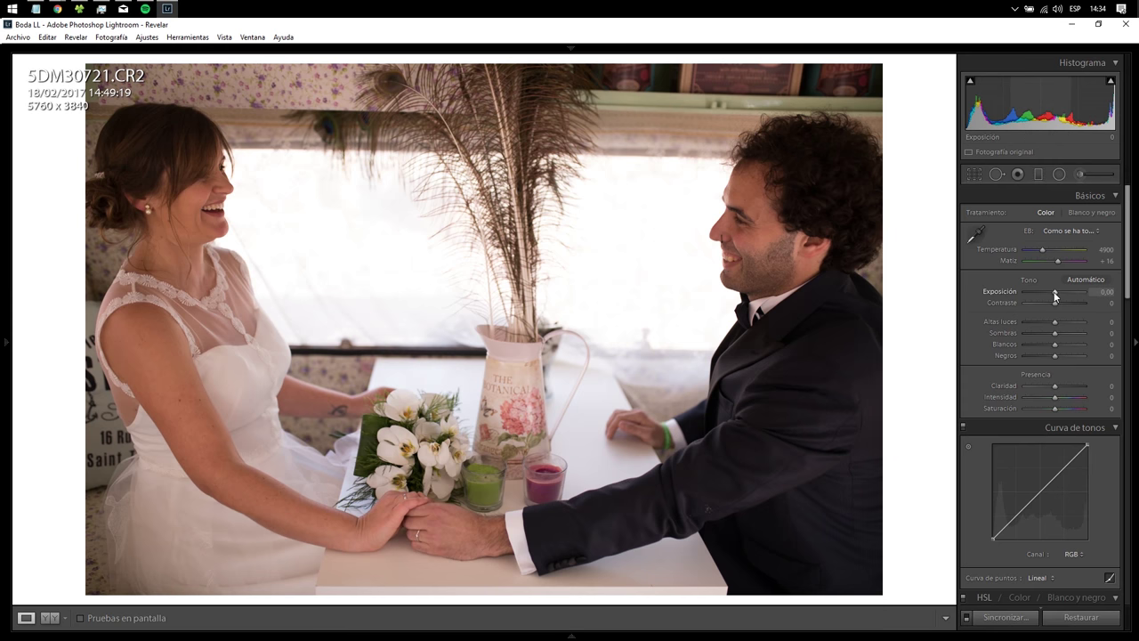
Raise Exposure to +1,26, check the feather detail at 1:1, then nudge it to +1,47
{"action": "left_click_drag", "start_coordinate": [1054, 291], "coordinate": [1061, 292]}
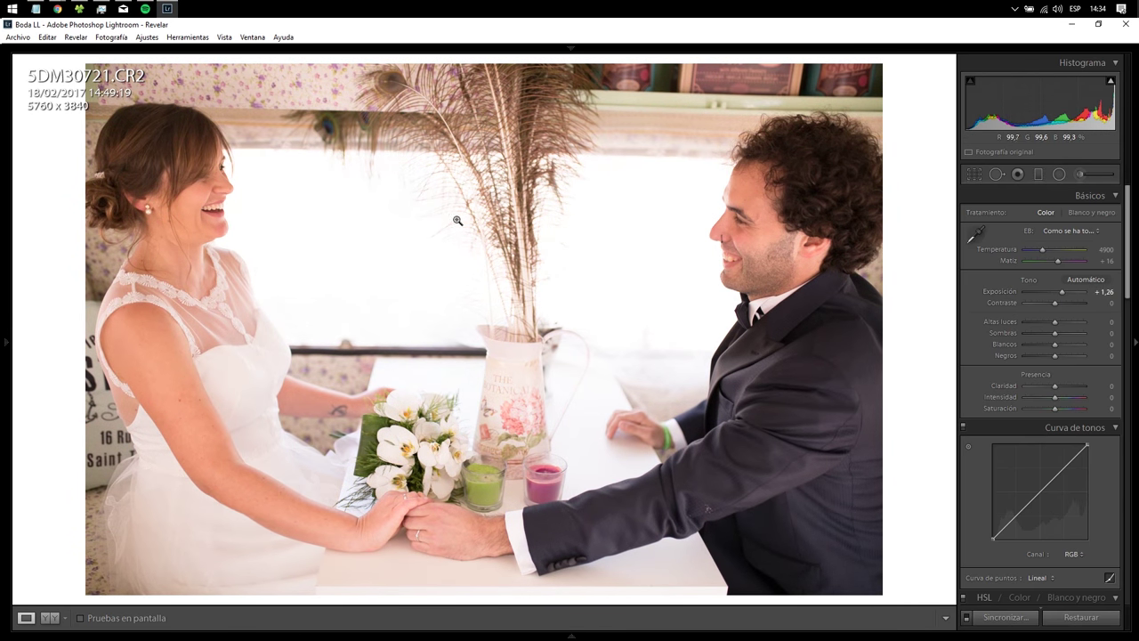
{"action": "left_click", "coordinate": [502, 197]}
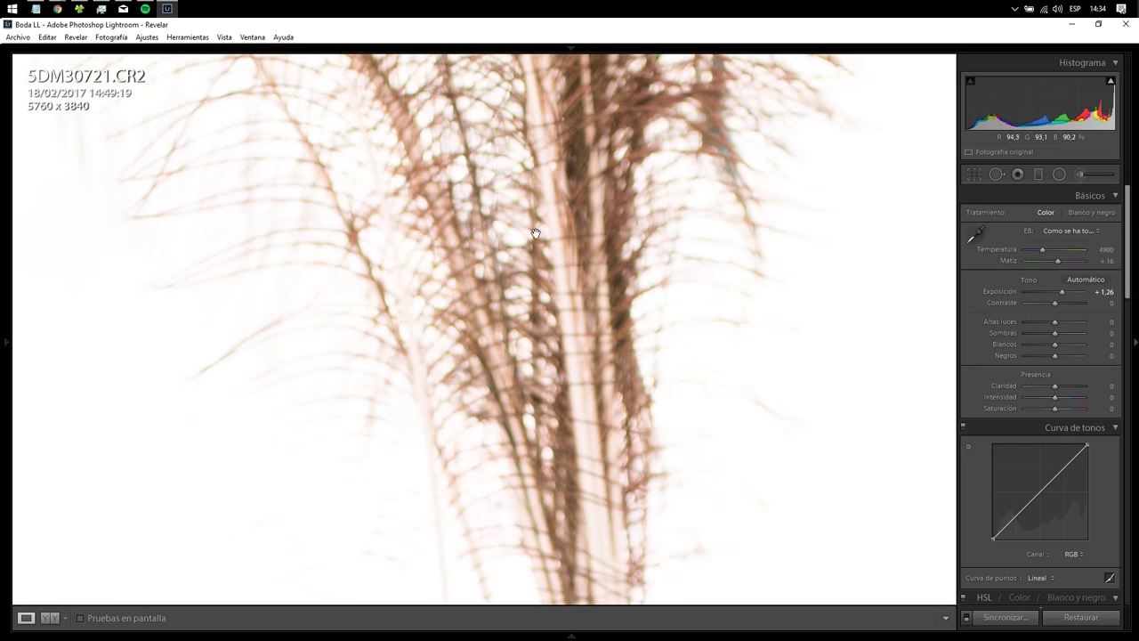
{"action": "left_click", "coordinate": [600, 321]}
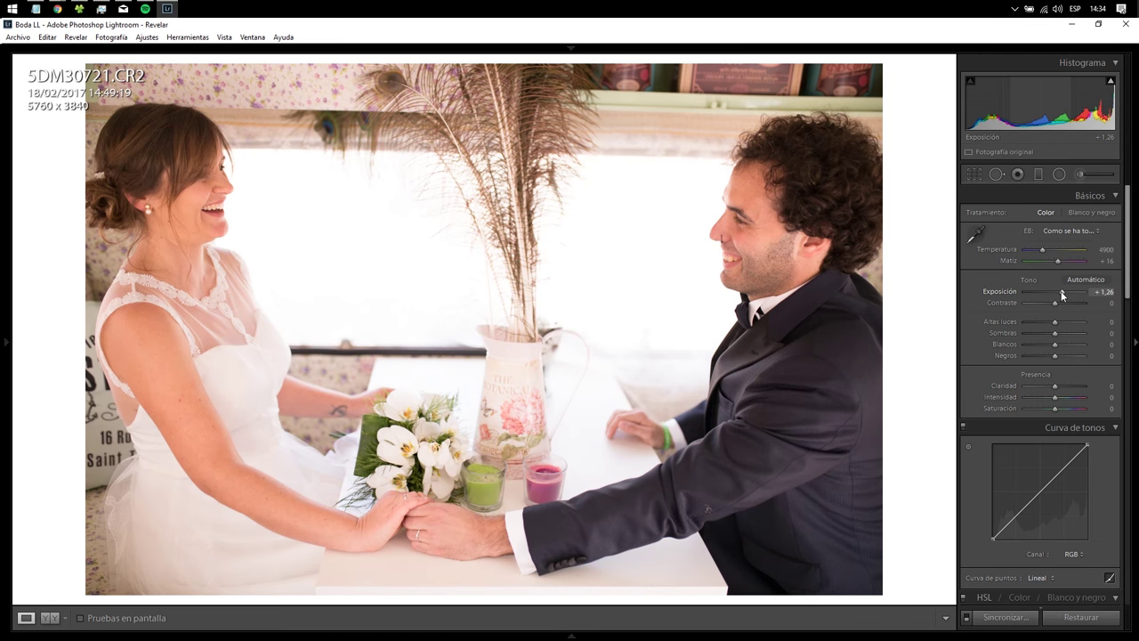
{"action": "left_click_drag", "start_coordinate": [1060, 292], "coordinate": [1061, 292]}
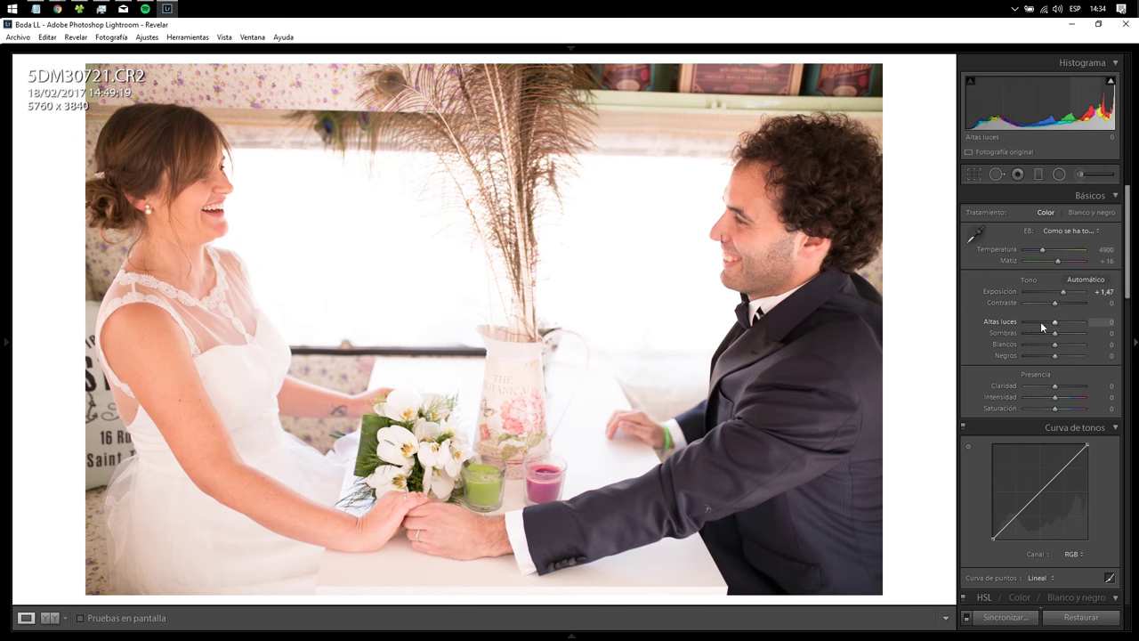
Pull Highlights to −100, then toggle it back to 0 to compare
{"action": "left_click_drag", "start_coordinate": [1052, 321], "coordinate": [974, 321]}
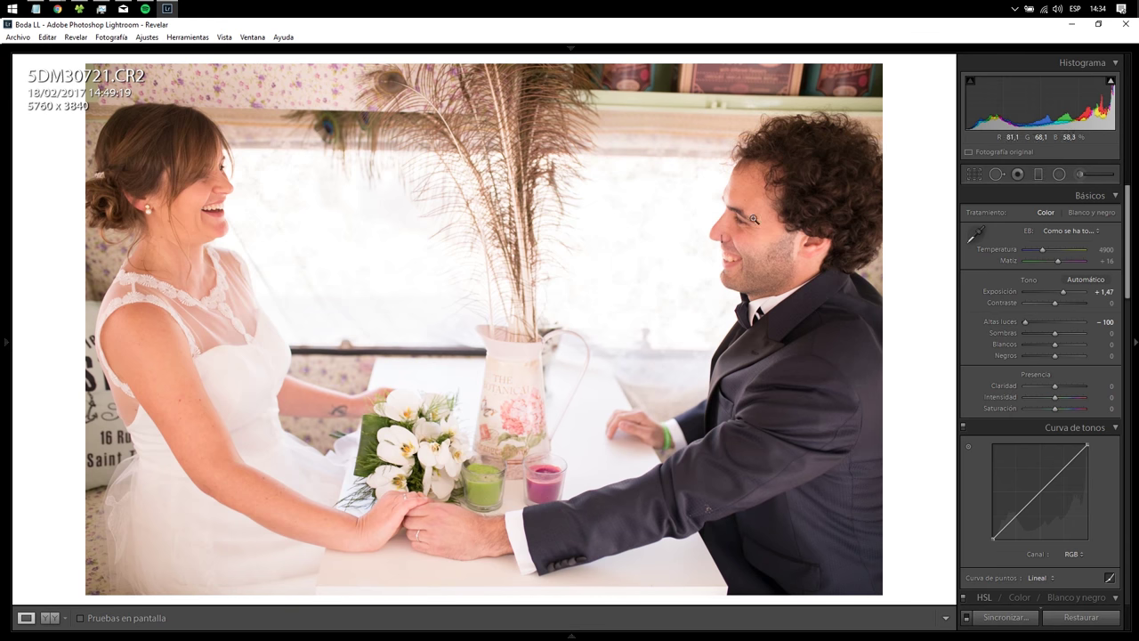
{"action": "double_click", "coordinate": [1024, 318]}
{"action": "left_click", "coordinate": [1024, 318]}
{"action": "double_click", "coordinate": [1024, 318]}
{"action": "left_click", "coordinate": [1023, 319]}
{"action": "double_click", "coordinate": [1023, 319]}
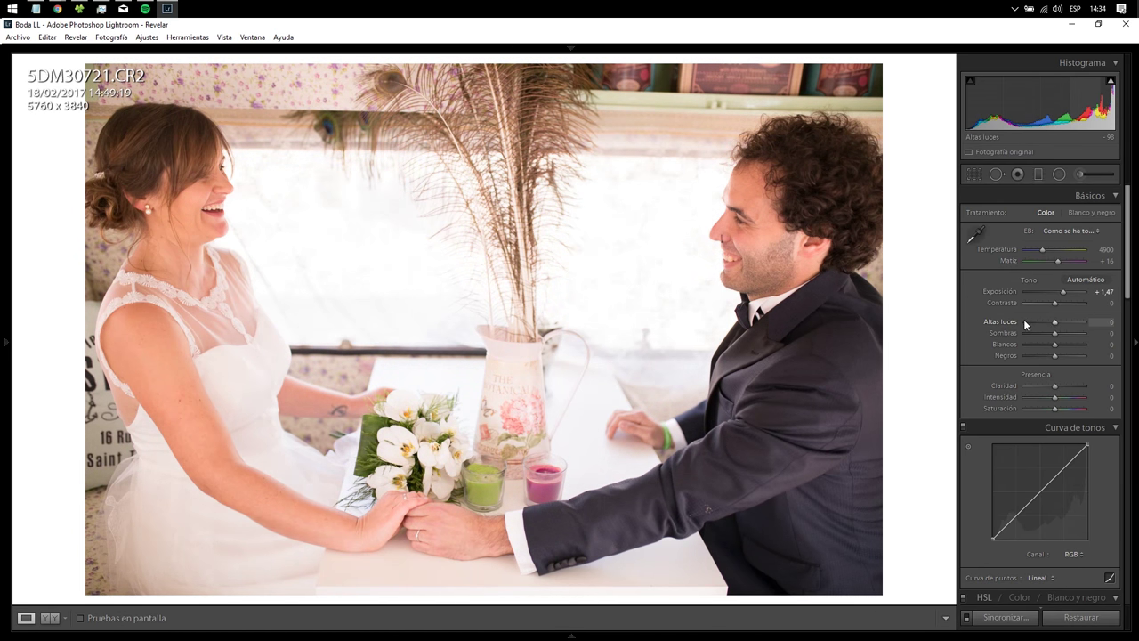
Compare Highlights −100 against 0 on the bride at 1:1, then set Highlights to −100
{"action": "left_click", "coordinate": [203, 212]}
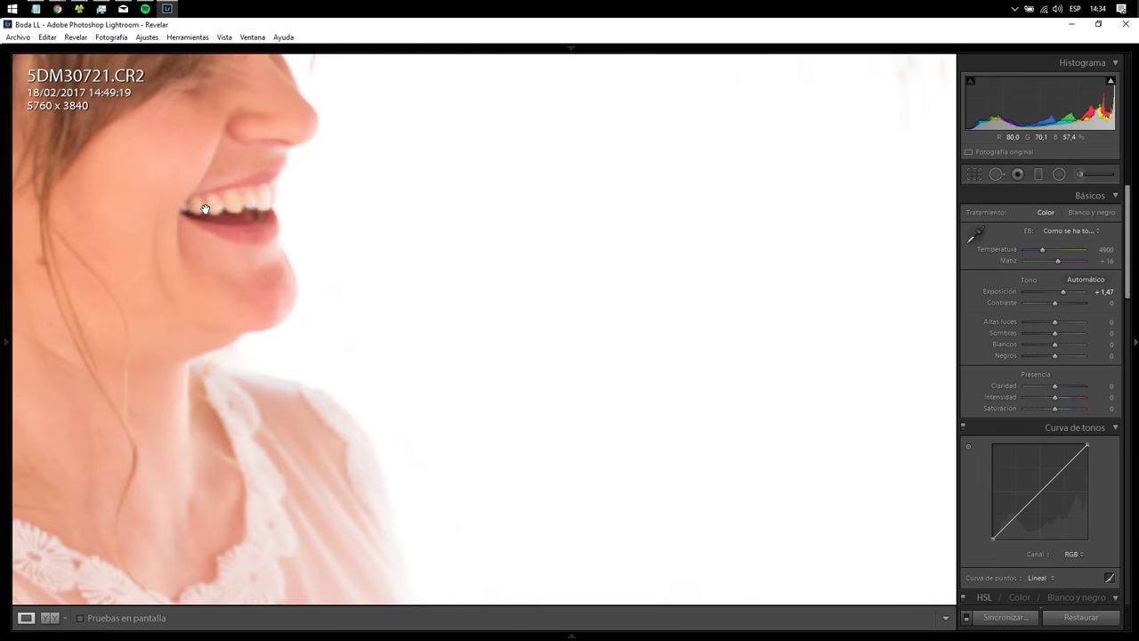
{"action": "left_click", "coordinate": [1019, 320]}
{"action": "double_click", "coordinate": [1020, 321]}
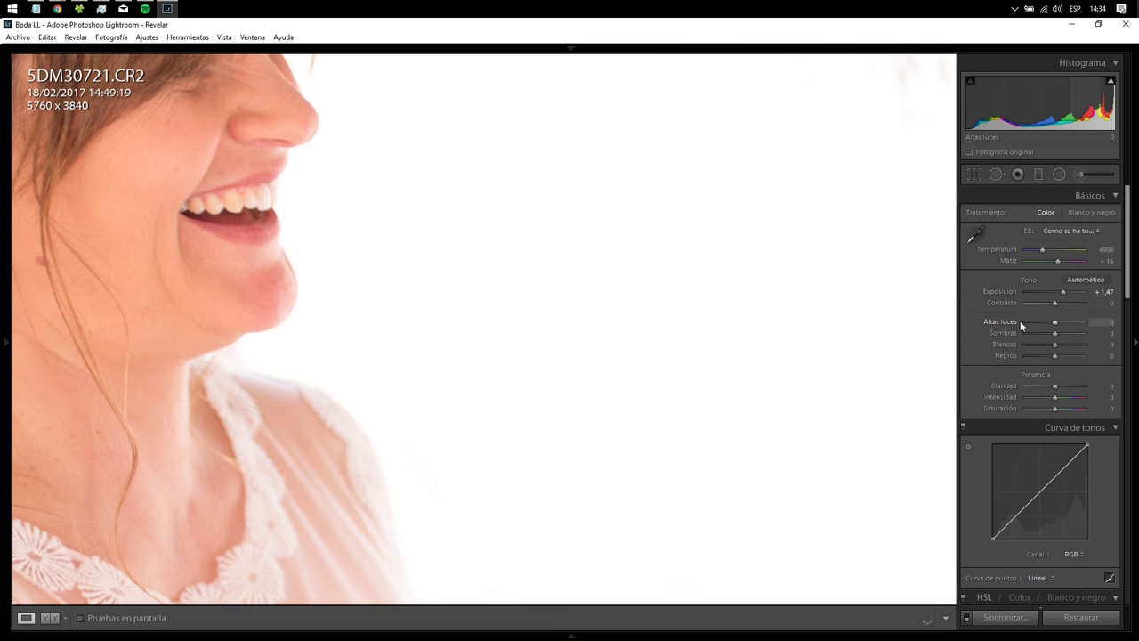
{"action": "left_click", "coordinate": [714, 317]}
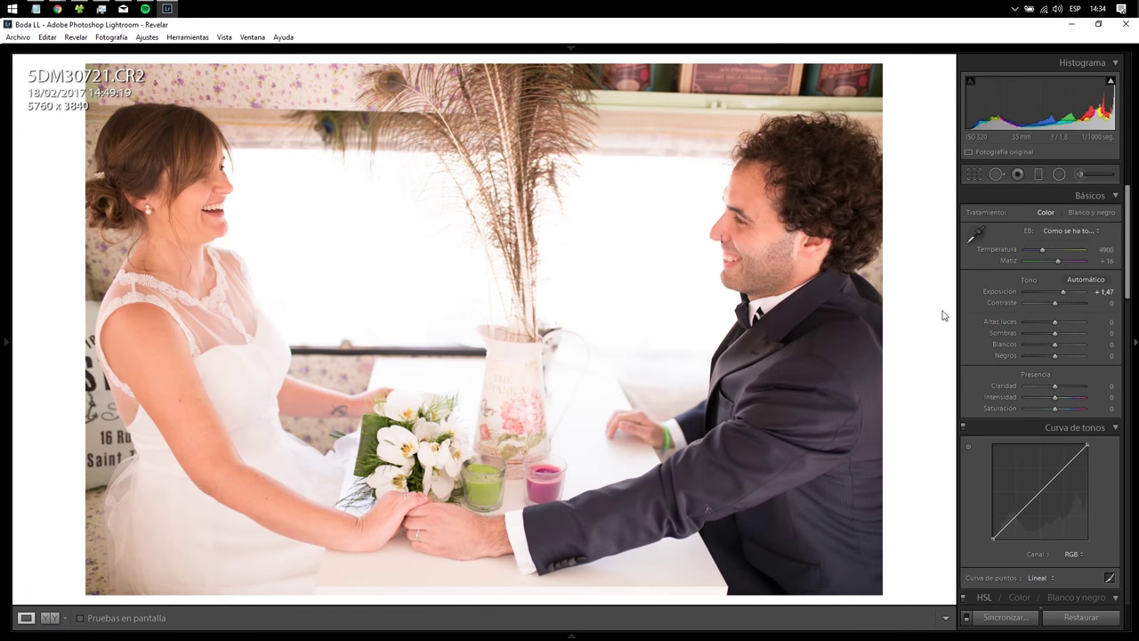
{"action": "left_click", "coordinate": [1021, 321]}
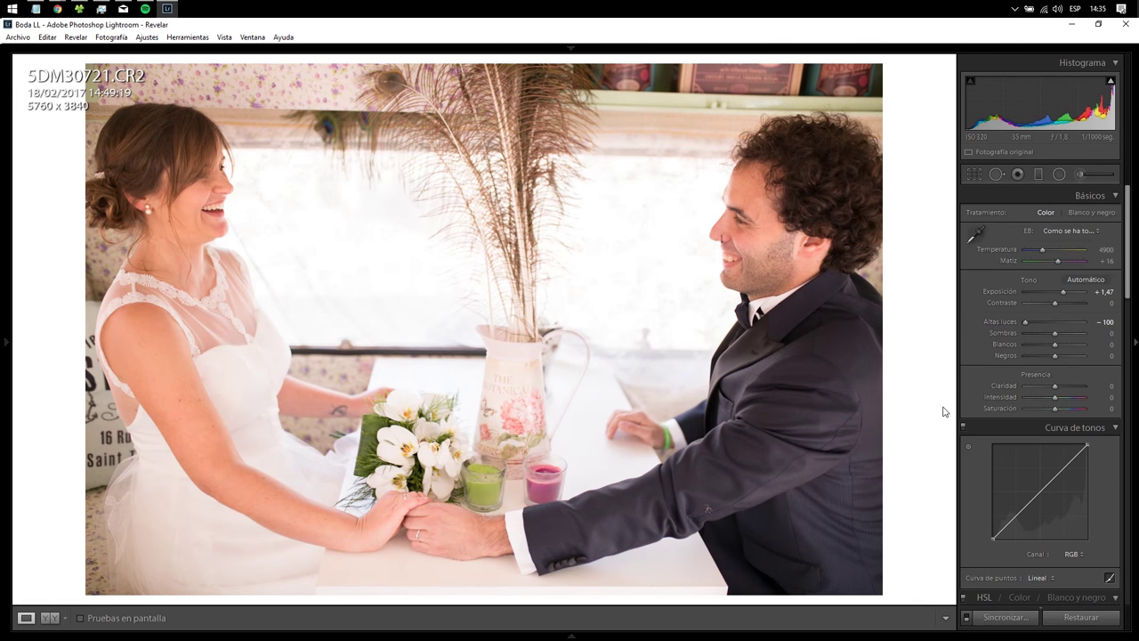
{"action": "left_click_drag", "start_coordinate": [1125, 255], "coordinate": [1118, 570]}
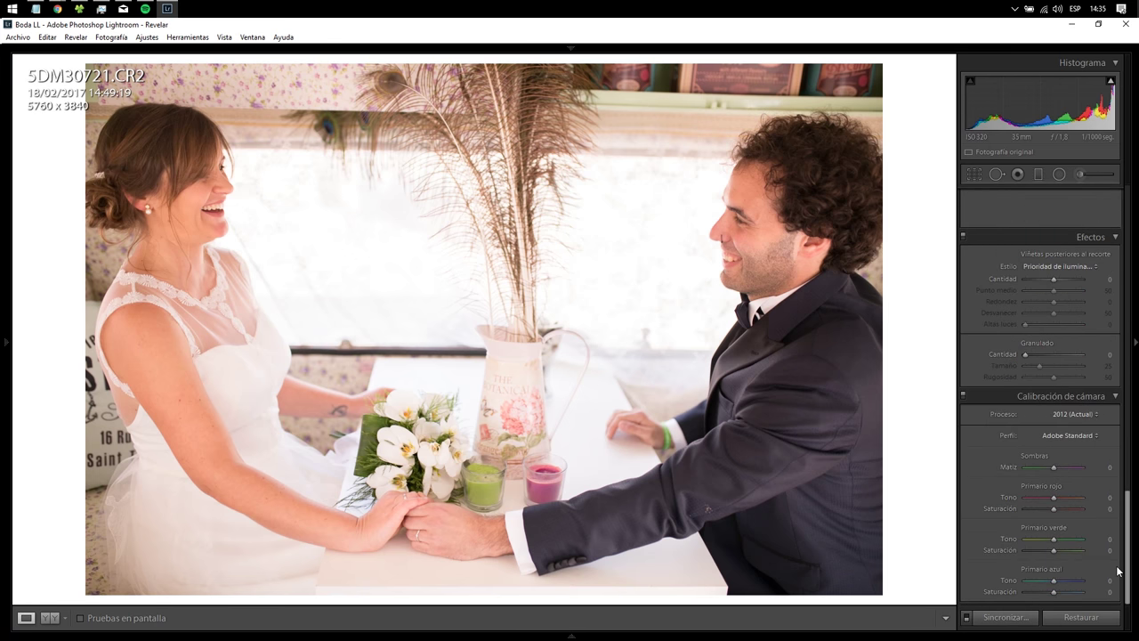
Switch the camera profile from Adobe Standard to Camera Standard
{"action": "left_click", "coordinate": [1073, 436]}
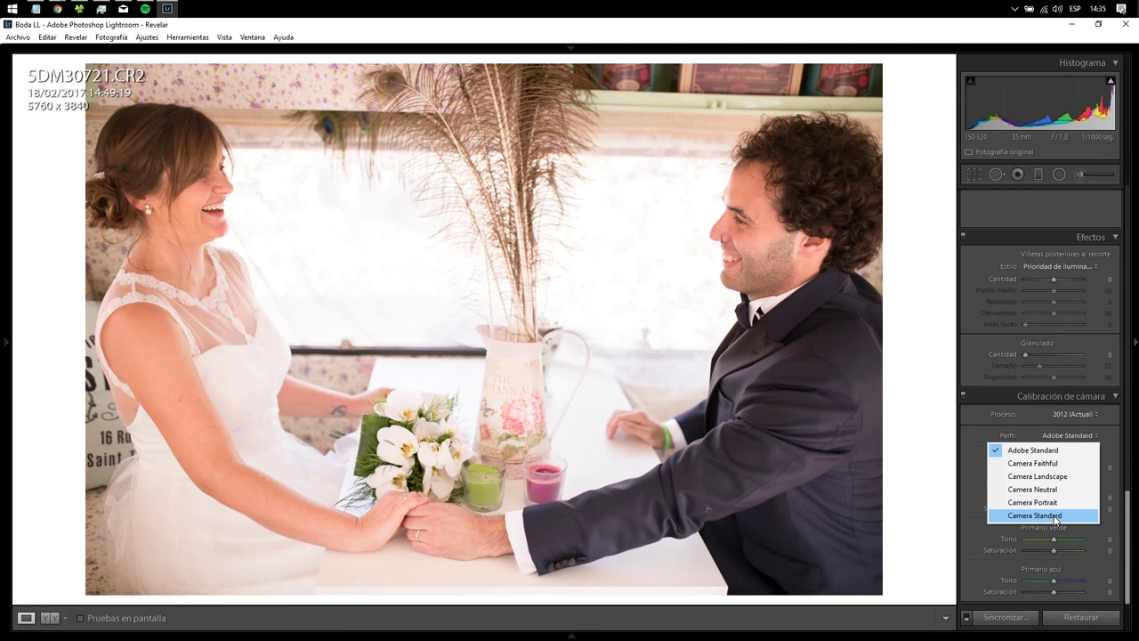
{"action": "left_click", "coordinate": [1056, 516]}
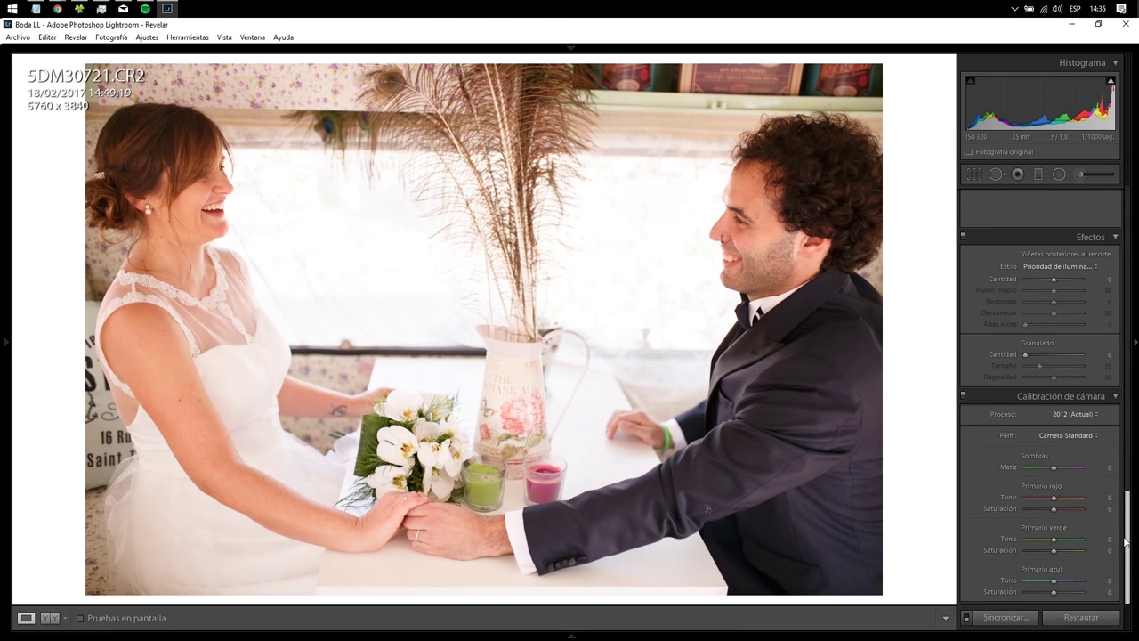
{"action": "left_click_drag", "start_coordinate": [1126, 540], "coordinate": [1111, 239]}
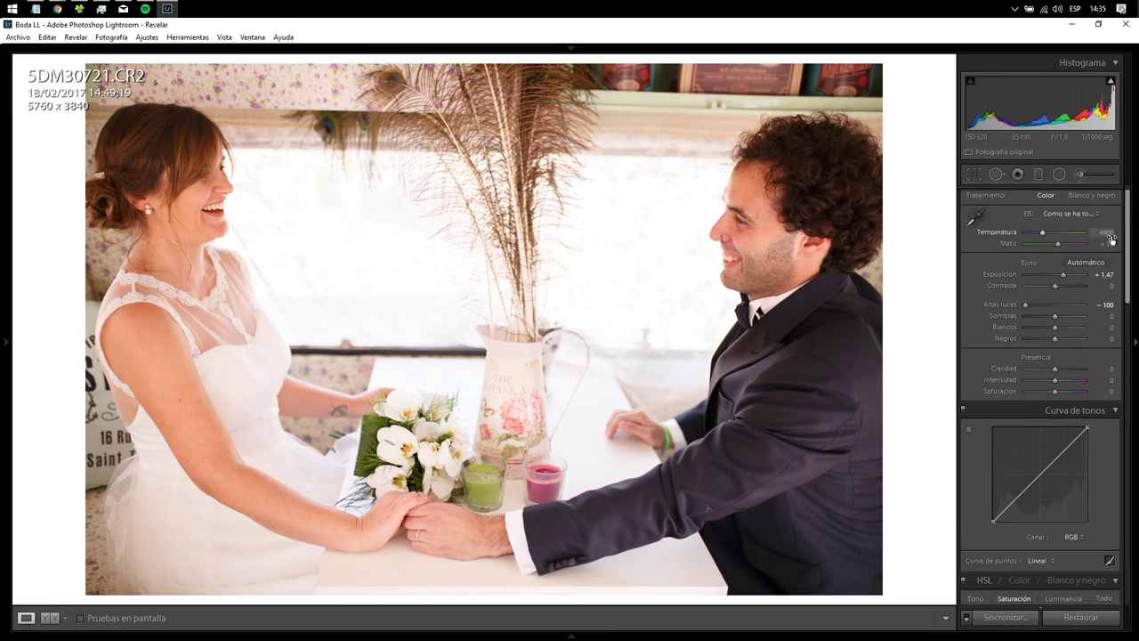
Lower Sombras to −21 and fine-tune Exposición with the arrow keys to +1,67
{"action": "left_click_drag", "start_coordinate": [1126, 243], "coordinate": [1125, 209]}
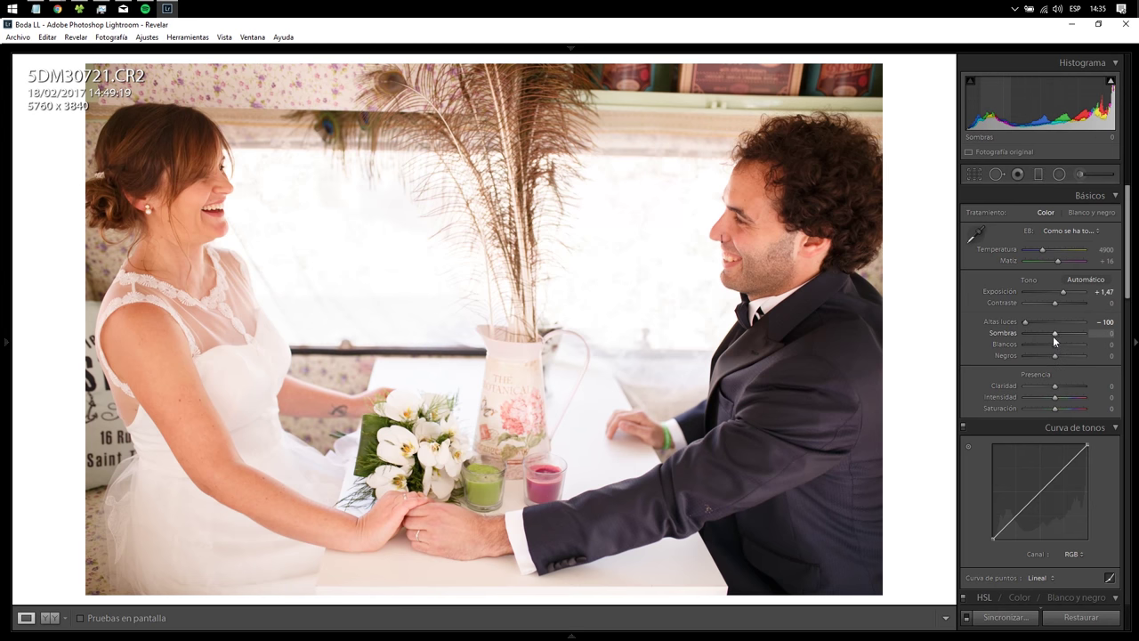
{"action": "left_click_drag", "start_coordinate": [1052, 333], "coordinate": [1048, 333]}
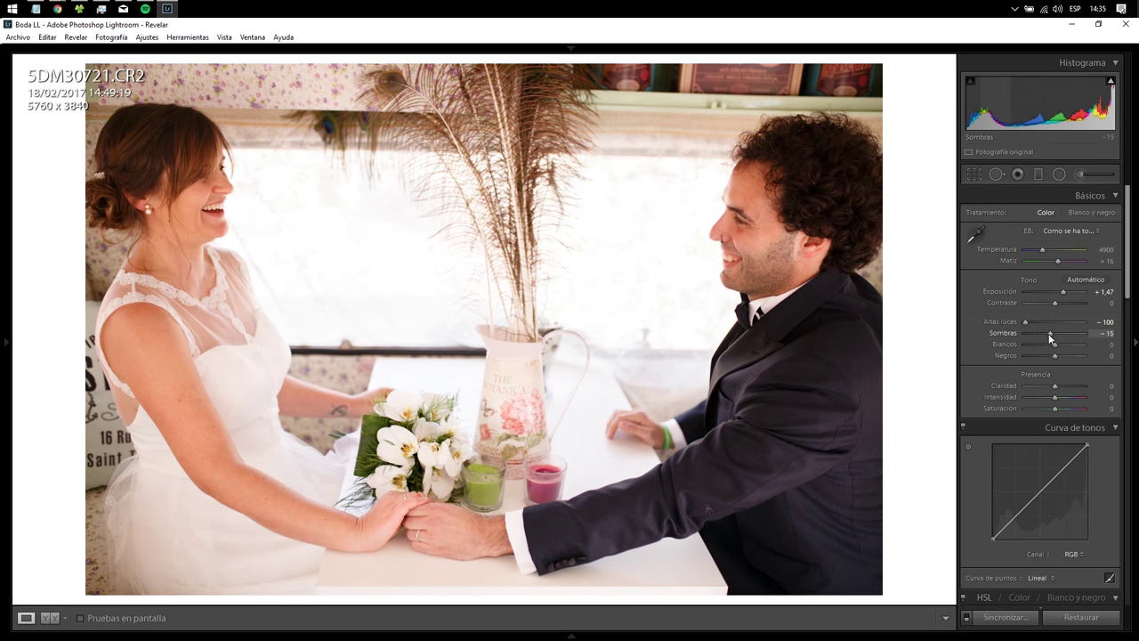
{"action": "left_click_drag", "start_coordinate": [1050, 335], "coordinate": [1047, 334]}
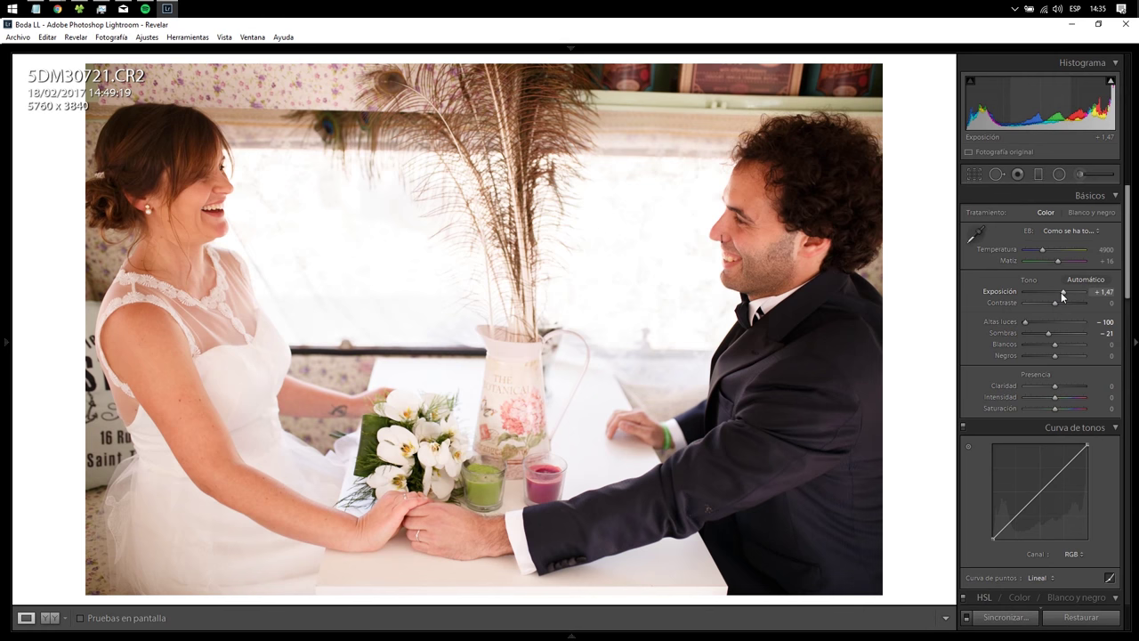
{"action": "key", "text": "Up"}
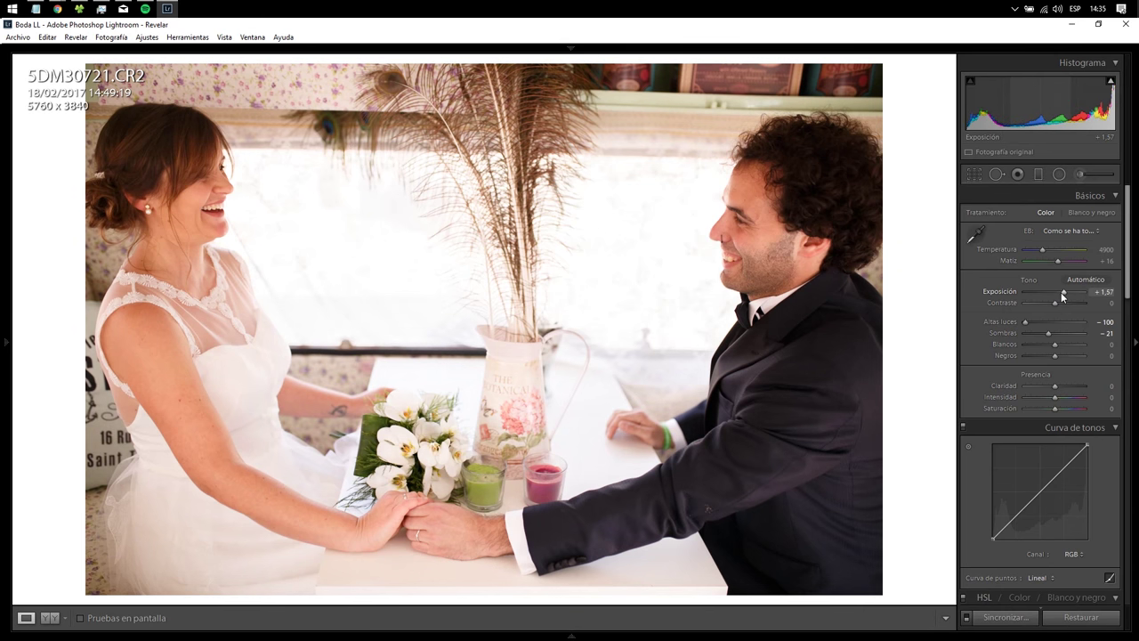
{"action": "key", "text": "Up"}
{"action": "key", "text": "Up"}
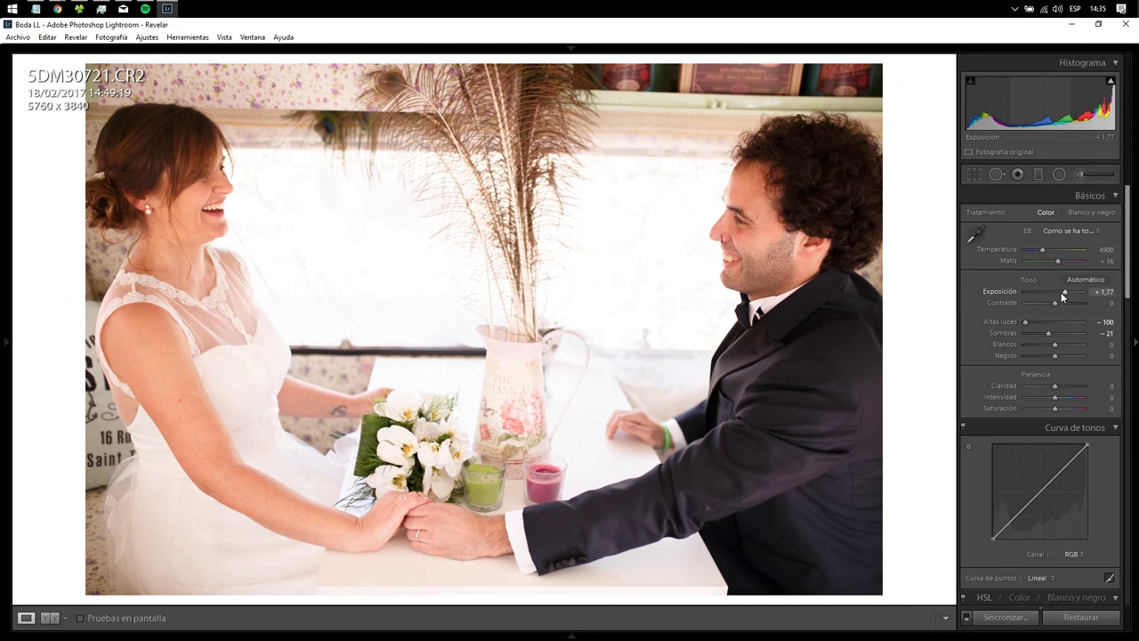
{"action": "key", "text": "Down"}
Set Vibrance to +43, check the man's face at 1:1, then raise Saturation to +7
{"action": "left_click", "coordinate": [1065, 396]}
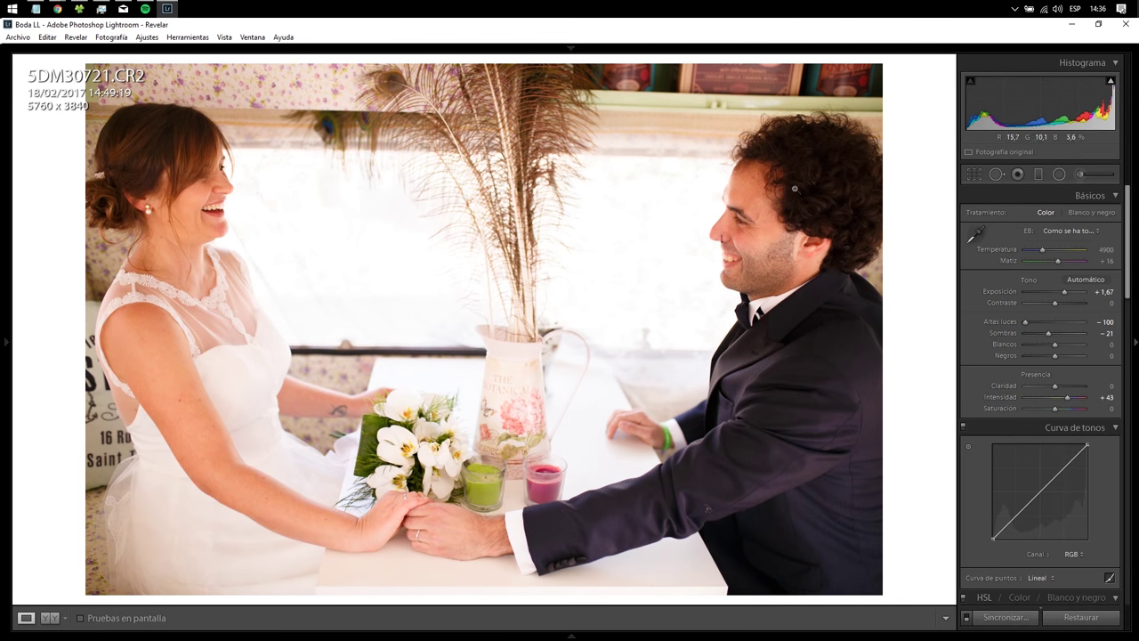
{"action": "left_click", "coordinate": [761, 165]}
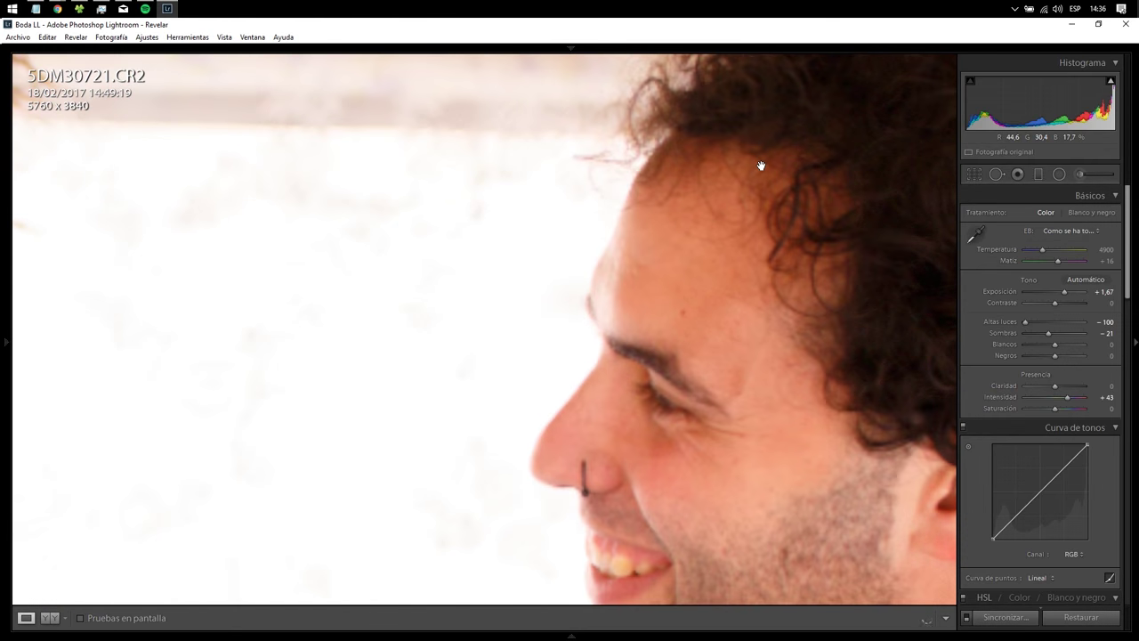
{"action": "left_click_drag", "start_coordinate": [842, 236], "coordinate": [712, 323]}
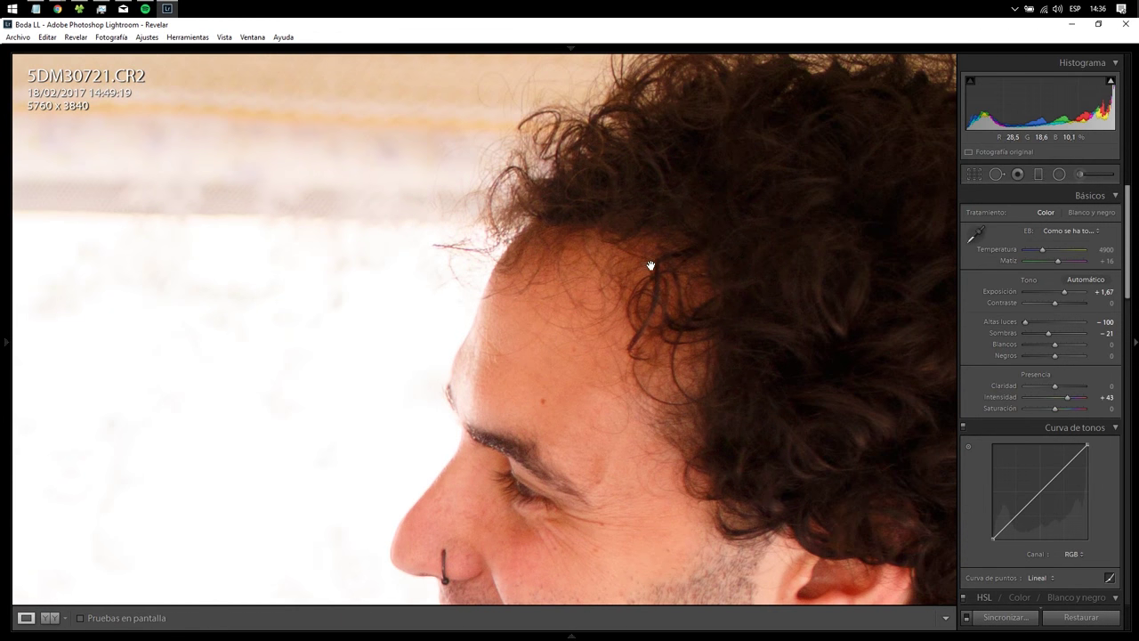
{"action": "left_click", "coordinate": [653, 293]}
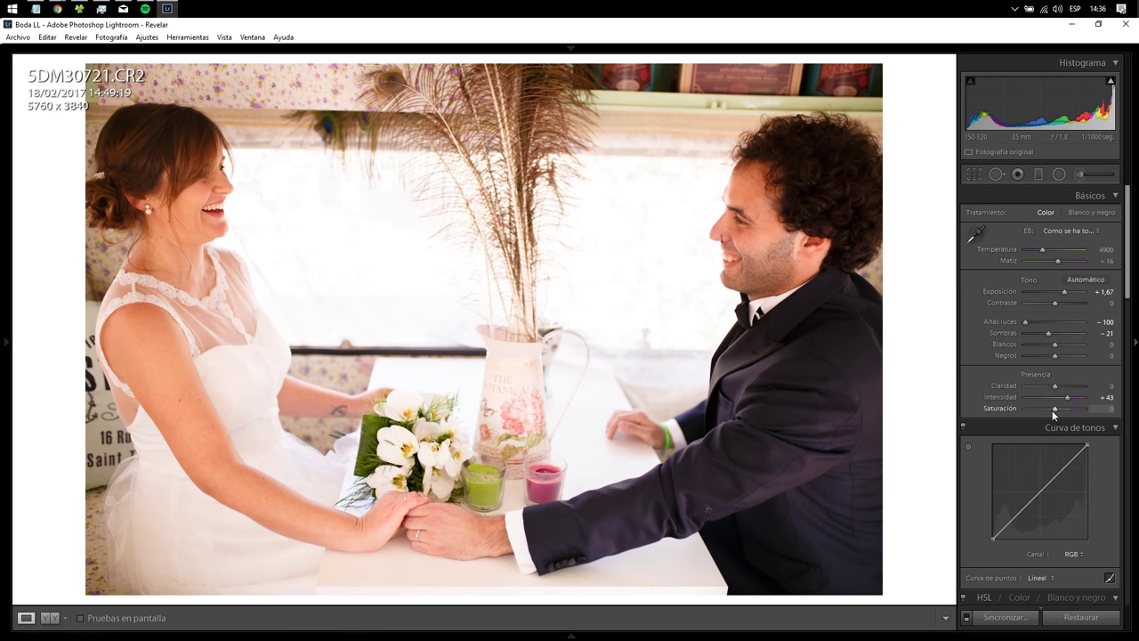
{"action": "left_click_drag", "start_coordinate": [1053, 409], "coordinate": [1053, 408]}
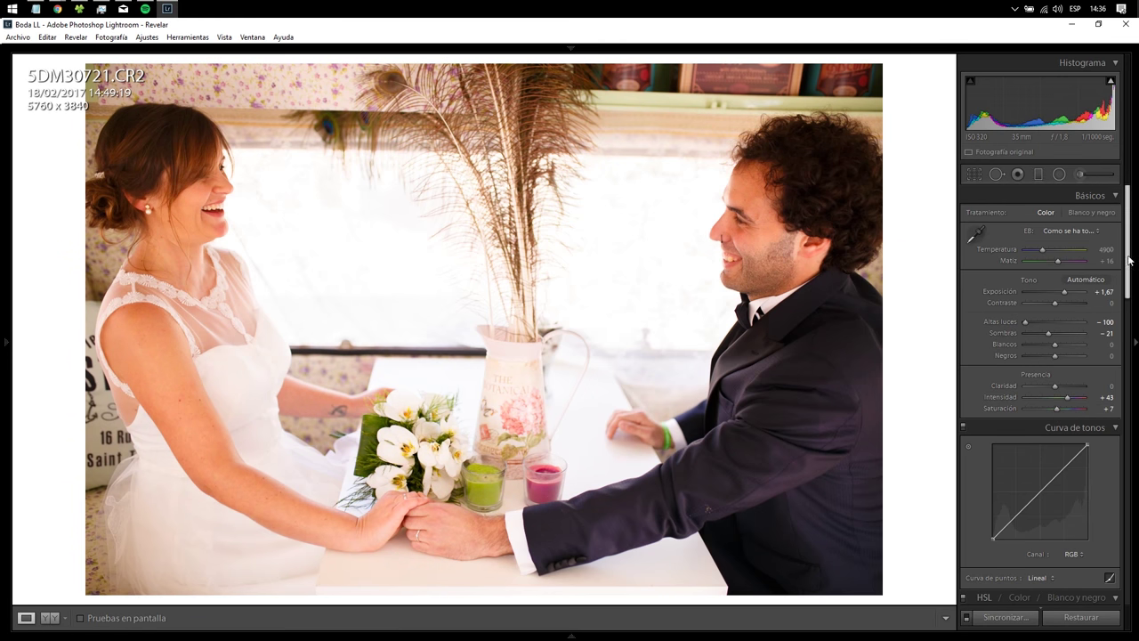
{"action": "left_click_drag", "start_coordinate": [1128, 262], "coordinate": [1131, 361]}
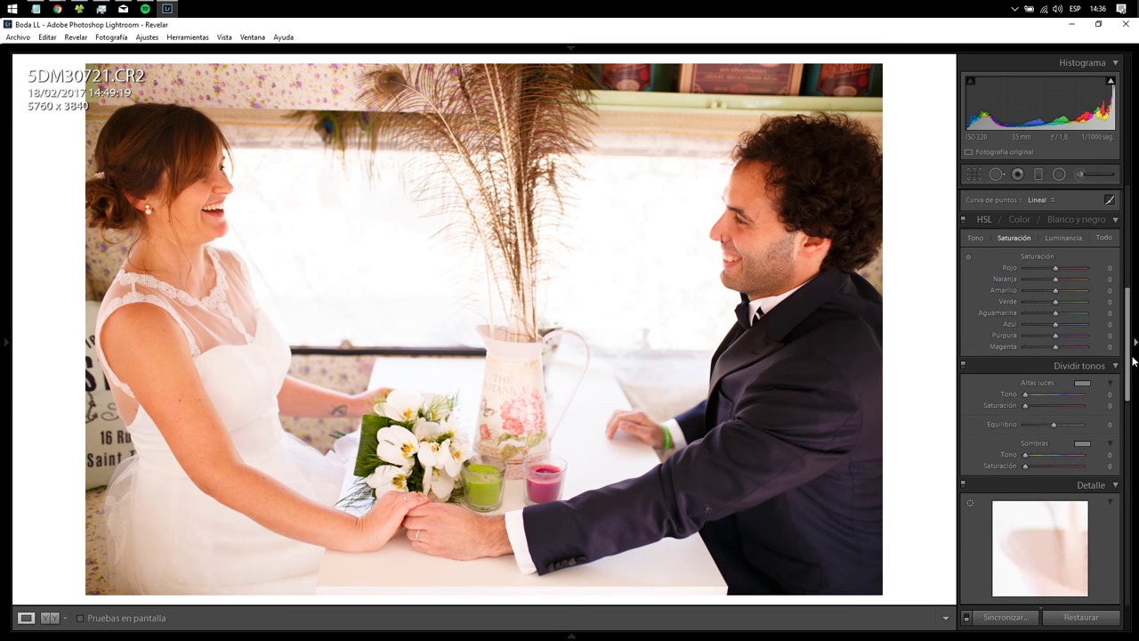
Test red and orange saturation at their extremes, resetting both to 0
{"action": "left_click_drag", "start_coordinate": [1051, 268], "coordinate": [982, 269]}
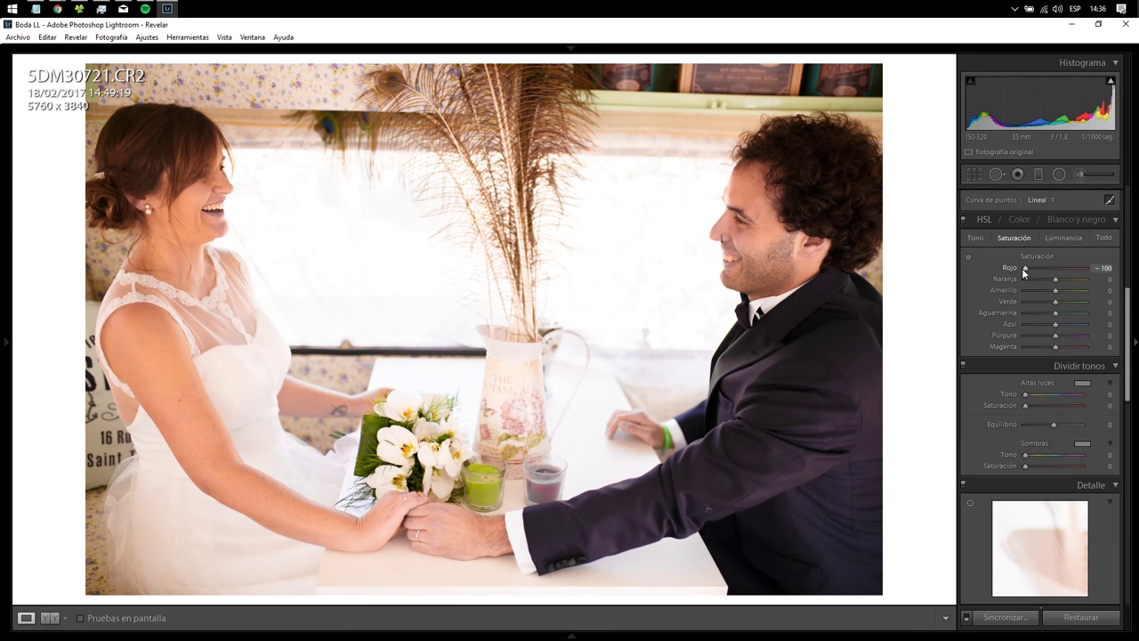
{"action": "left_click_drag", "start_coordinate": [1024, 268], "coordinate": [1087, 267]}
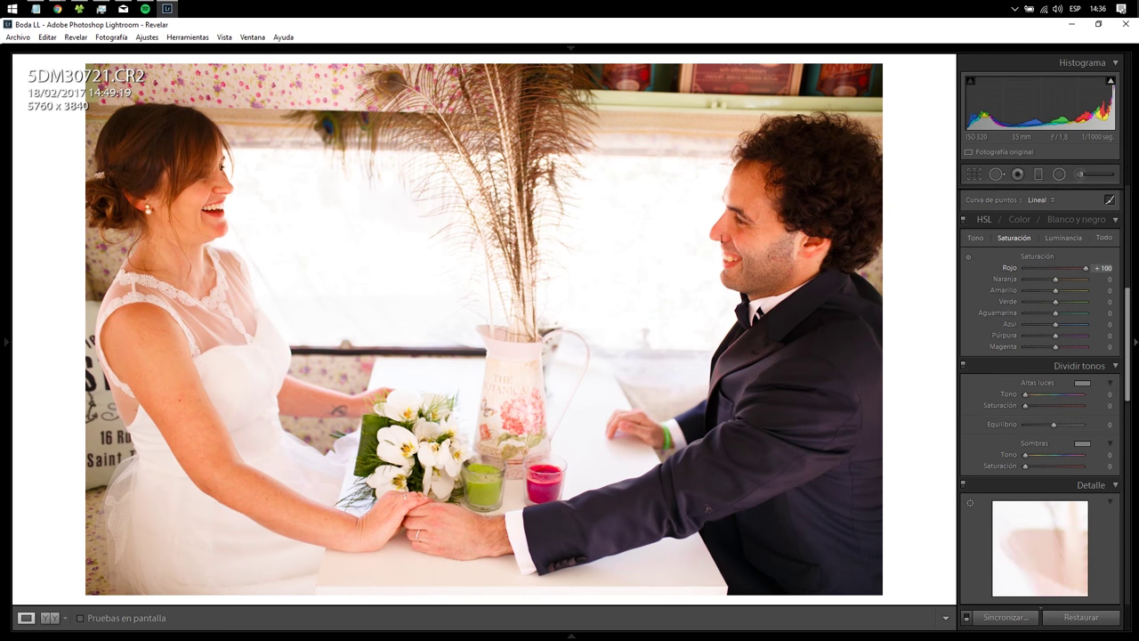
{"action": "double_click", "coordinate": [1082, 268]}
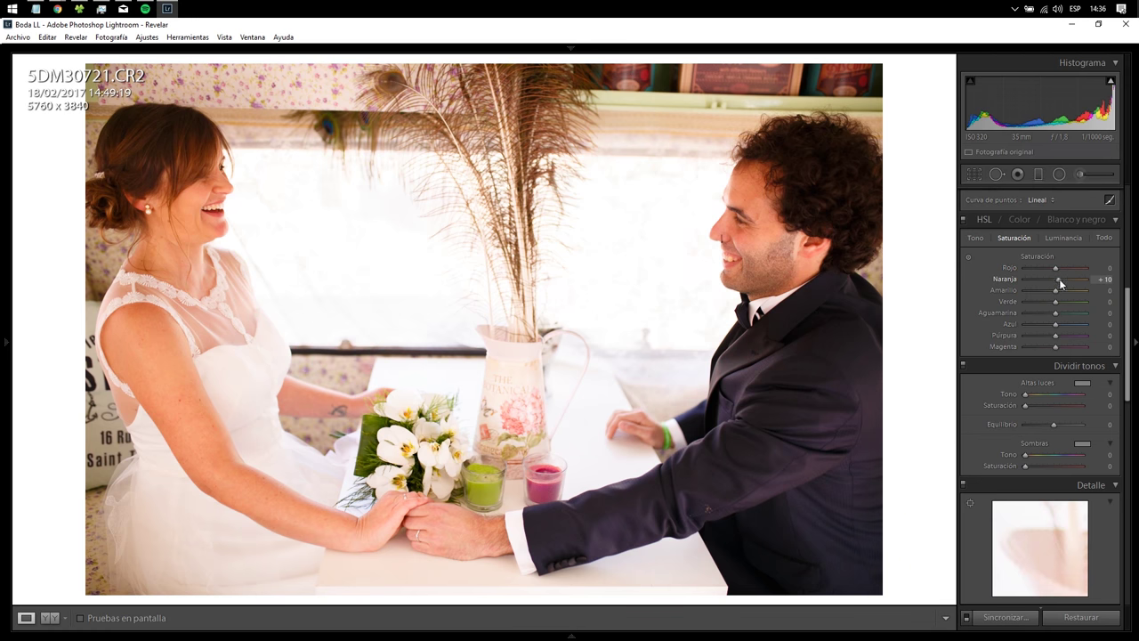
{"action": "left_click_drag", "start_coordinate": [1055, 278], "coordinate": [1105, 281]}
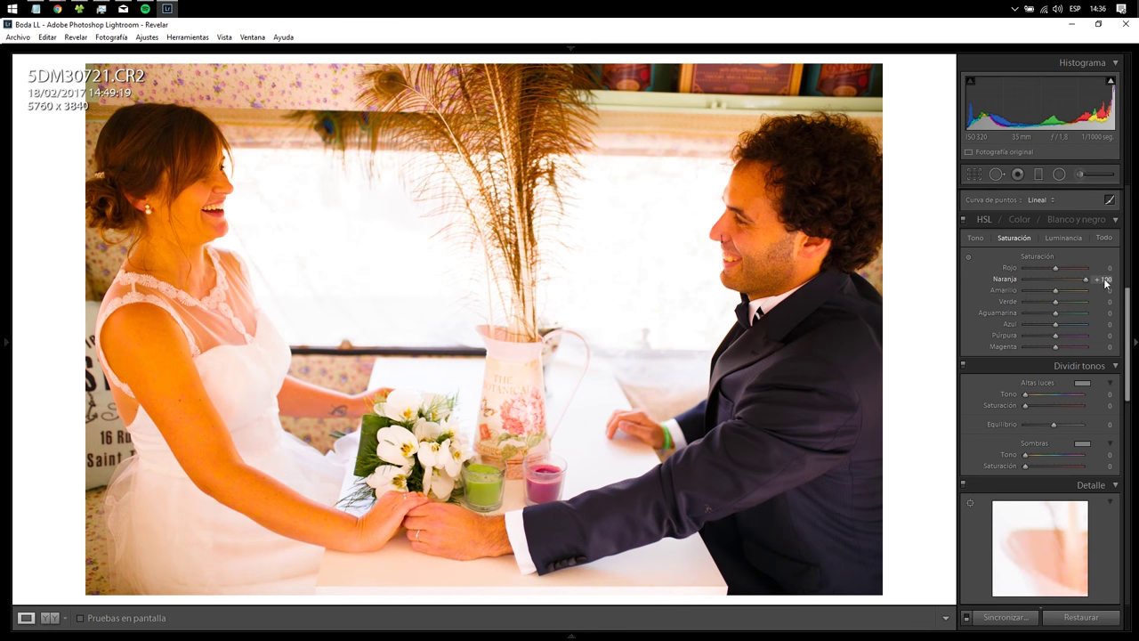
{"action": "left_click_drag", "start_coordinate": [1101, 283], "coordinate": [991, 285]}
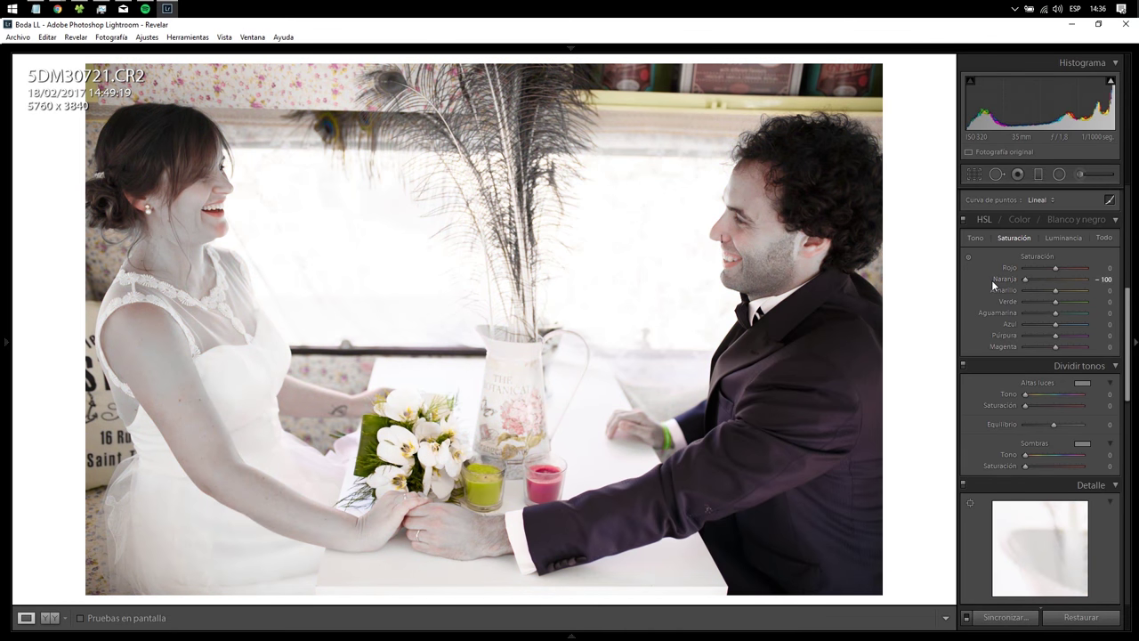
{"action": "double_click", "coordinate": [1022, 279]}
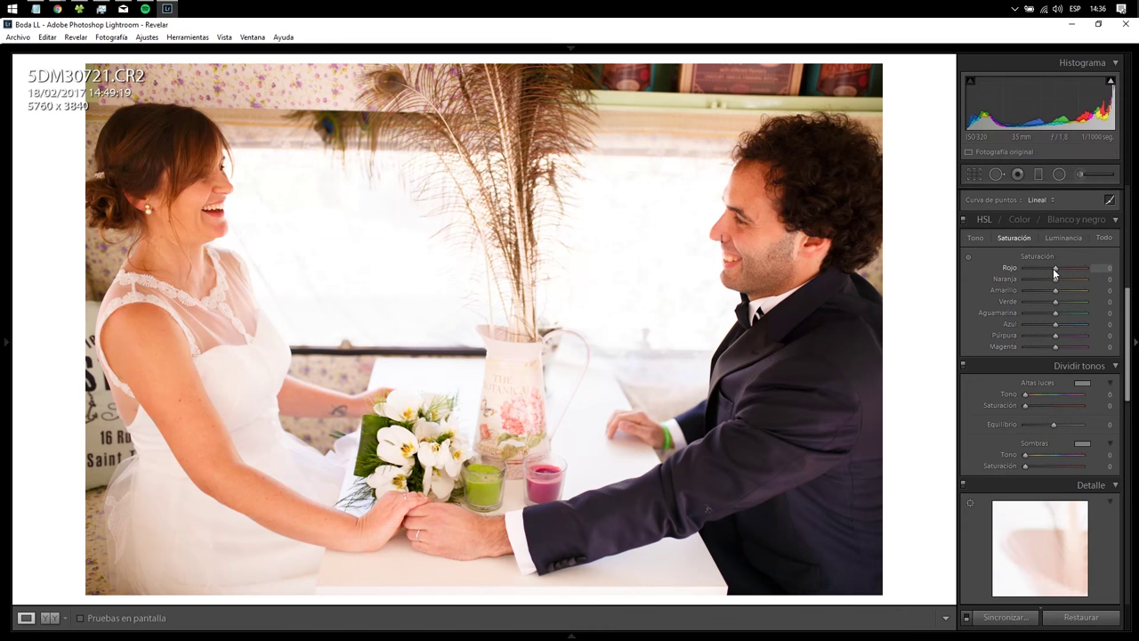
Set red saturation −37, orange saturation −18, and red luminance +18
{"action": "left_click_drag", "start_coordinate": [1039, 267], "coordinate": [1043, 268]}
{"action": "left_click_drag", "start_coordinate": [1053, 279], "coordinate": [1048, 279]}
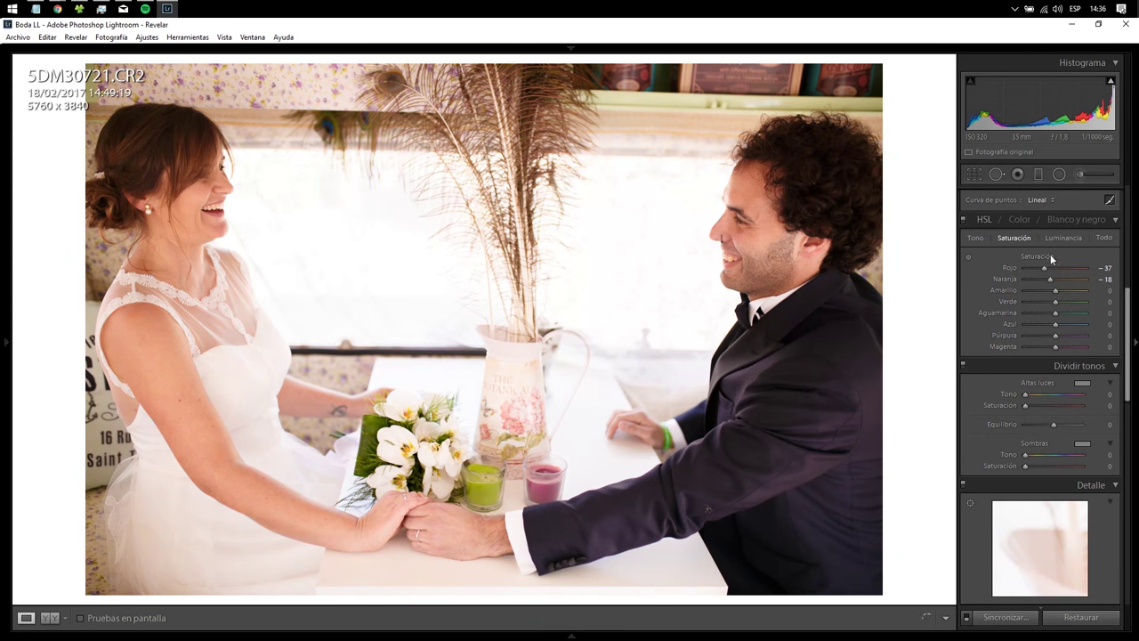
{"action": "left_click", "coordinate": [1056, 237]}
{"action": "mouse_move", "coordinate": [1056, 268]}
{"action": "left_mouse_down"}
{"action": "mouse_move", "coordinate": [1104, 269]}
{"action": "mouse_move", "coordinate": [1058, 272]}
{"action": "left_mouse_up"}
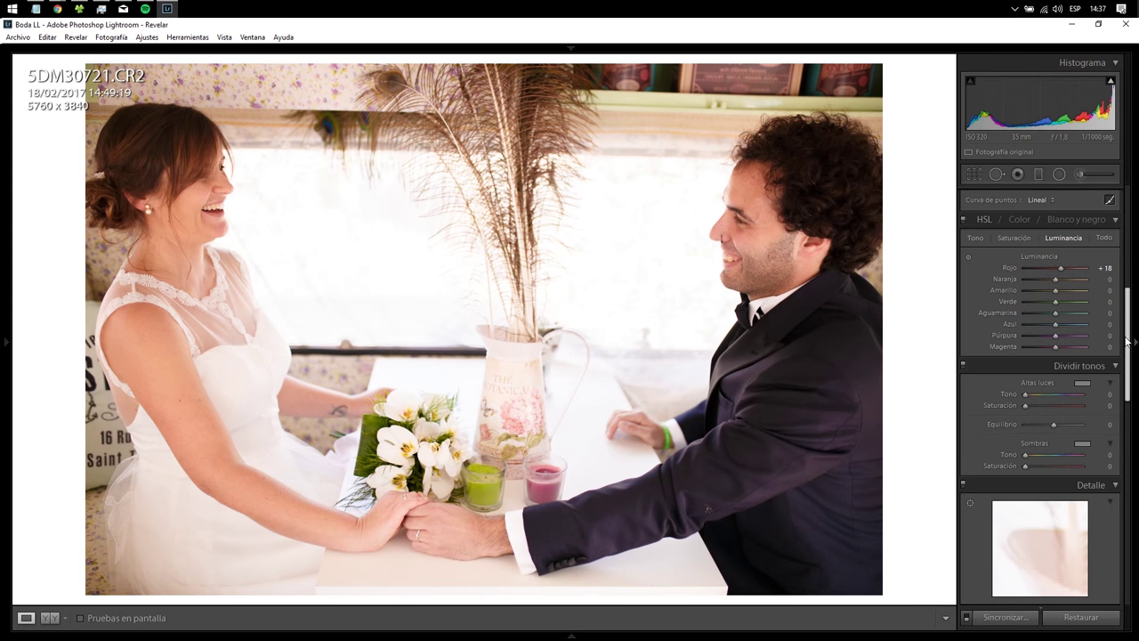
{"action": "left_click", "coordinate": [1012, 239]}
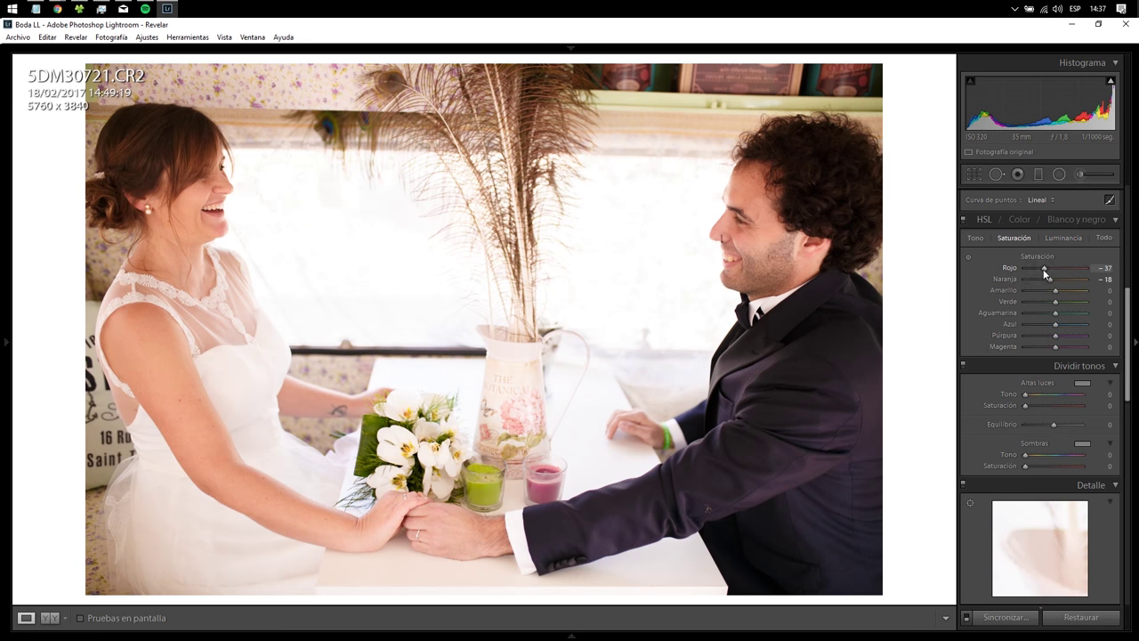
Ease red saturation to about −29 and warm the white balance to 5150
{"action": "left_click", "coordinate": [1044, 269]}
{"action": "scroll", "coordinate": [1110, 264], "scroll_direction": "up", "scroll_amount": 5}
{"action": "scroll", "coordinate": [1110, 264], "scroll_direction": "up", "scroll_amount": 4}
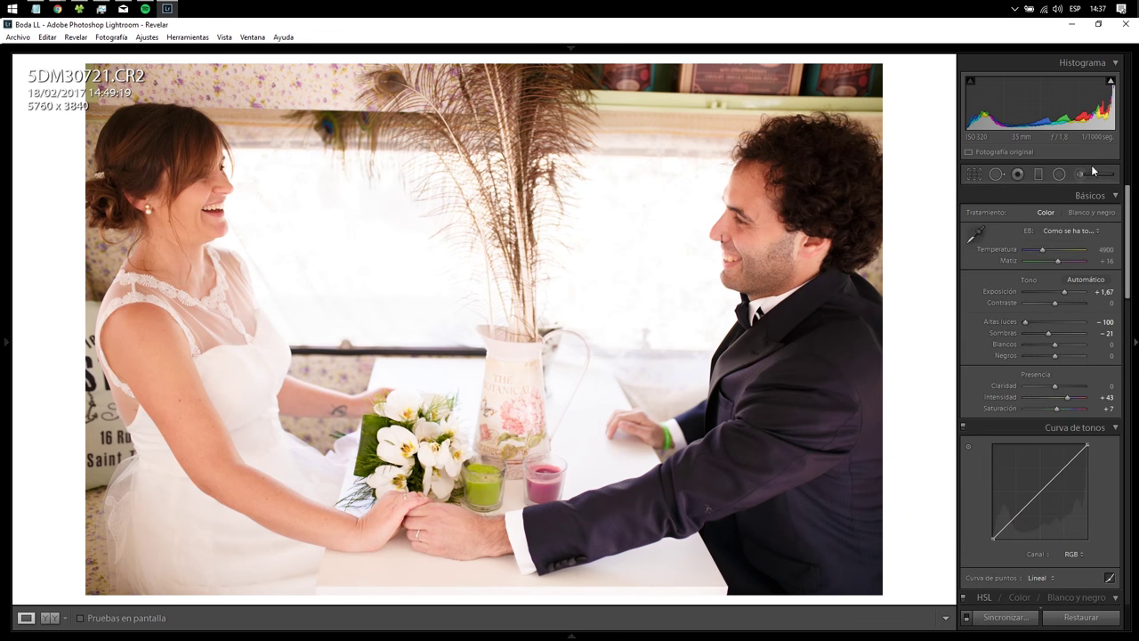
{"action": "left_click", "coordinate": [1040, 247]}
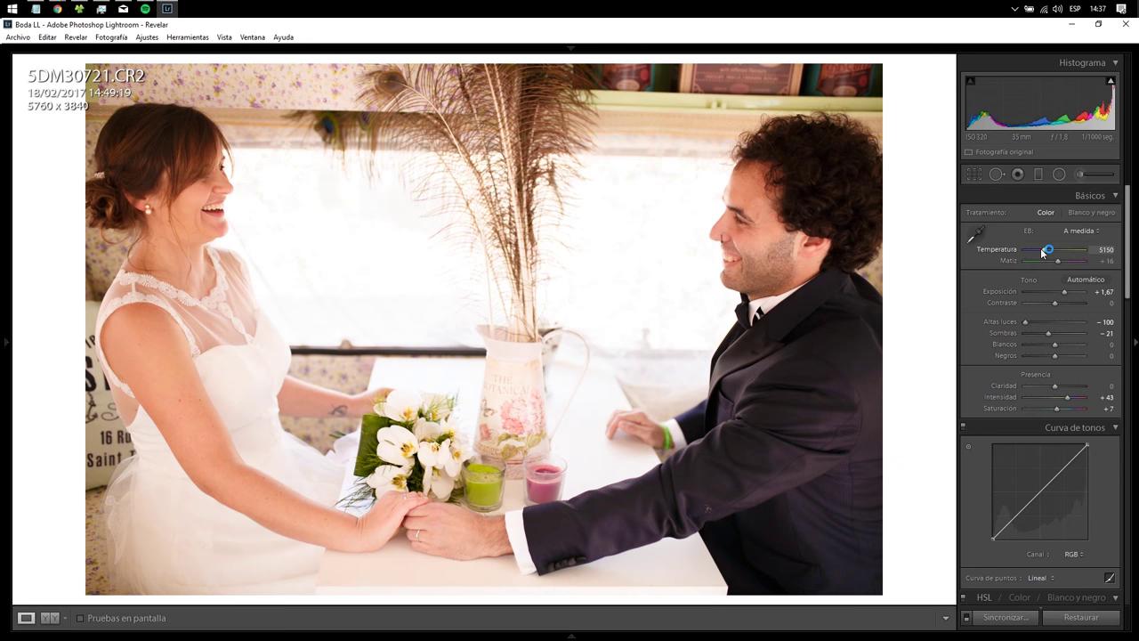
Raise Contrast in the Basic panel to +9
{"action": "scroll", "coordinate": [1040, 247], "scroll_direction": "up", "scroll_amount": 1}
{"action": "scroll", "coordinate": [1040, 248], "scroll_direction": "down", "scroll_amount": 1}
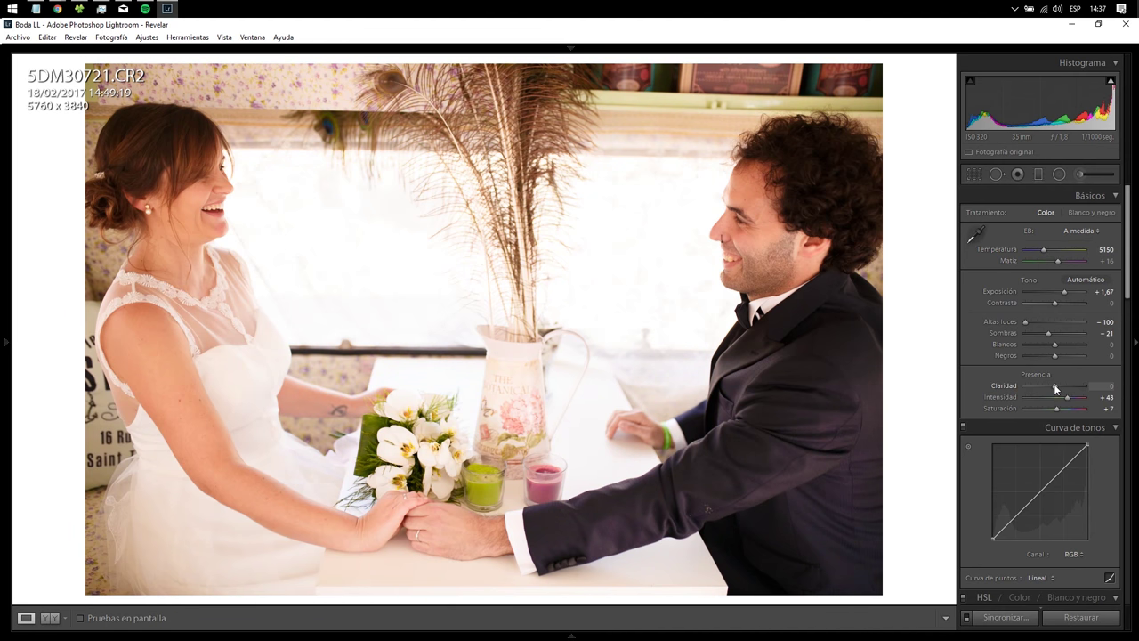
{"action": "scroll", "coordinate": [1053, 384], "scroll_direction": "up", "scroll_amount": 2}
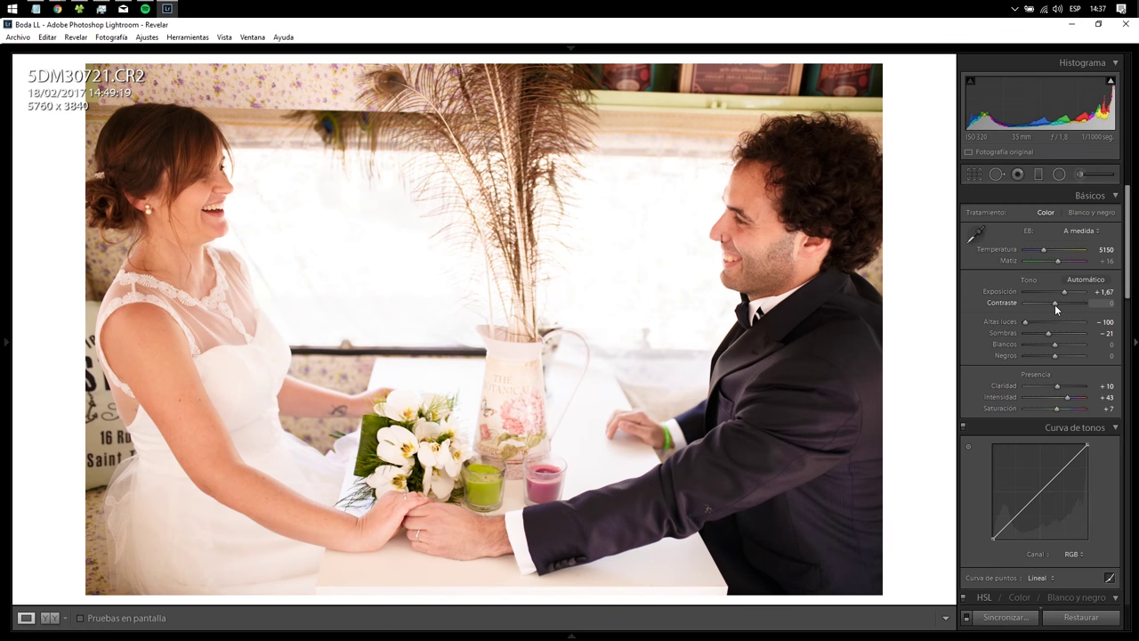
{"action": "scroll", "coordinate": [1054, 304], "scroll_direction": "up", "scroll_amount": 1}
{"action": "mouse_move", "coordinate": [1055, 304]}
{"action": "left_mouse_down"}
{"action": "mouse_move", "coordinate": [1085, 301]}
{"action": "mouse_move", "coordinate": [1056, 308]}
{"action": "left_mouse_up"}
{"action": "scroll", "coordinate": [1126, 281], "scroll_direction": "down", "scroll_amount": 1}
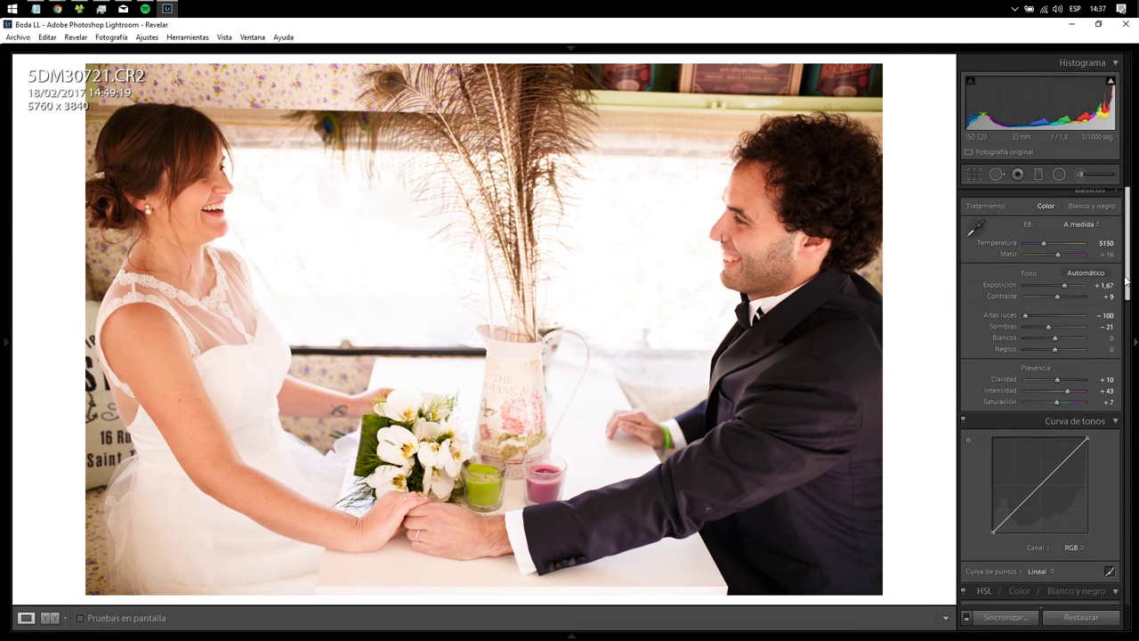
{"action": "left_click_drag", "start_coordinate": [1126, 281], "coordinate": [1125, 451]}
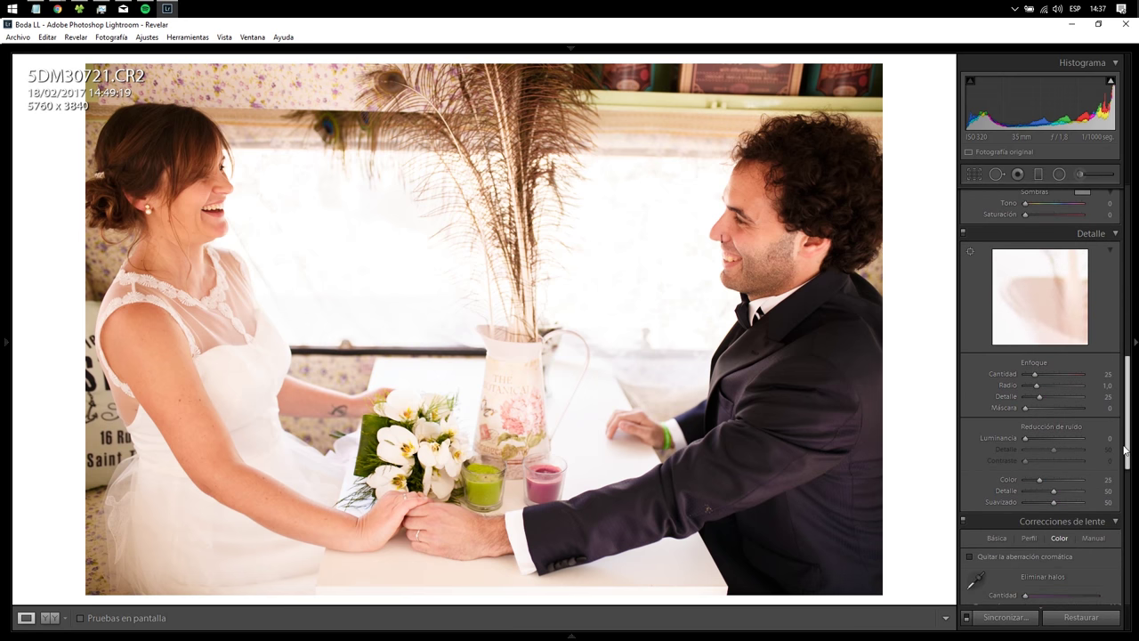
Enable Sigma 35mm F1.4 lens profile corrections, toggling them off and on to compare
{"action": "left_click_drag", "start_coordinate": [1125, 451], "coordinate": [1126, 494]}
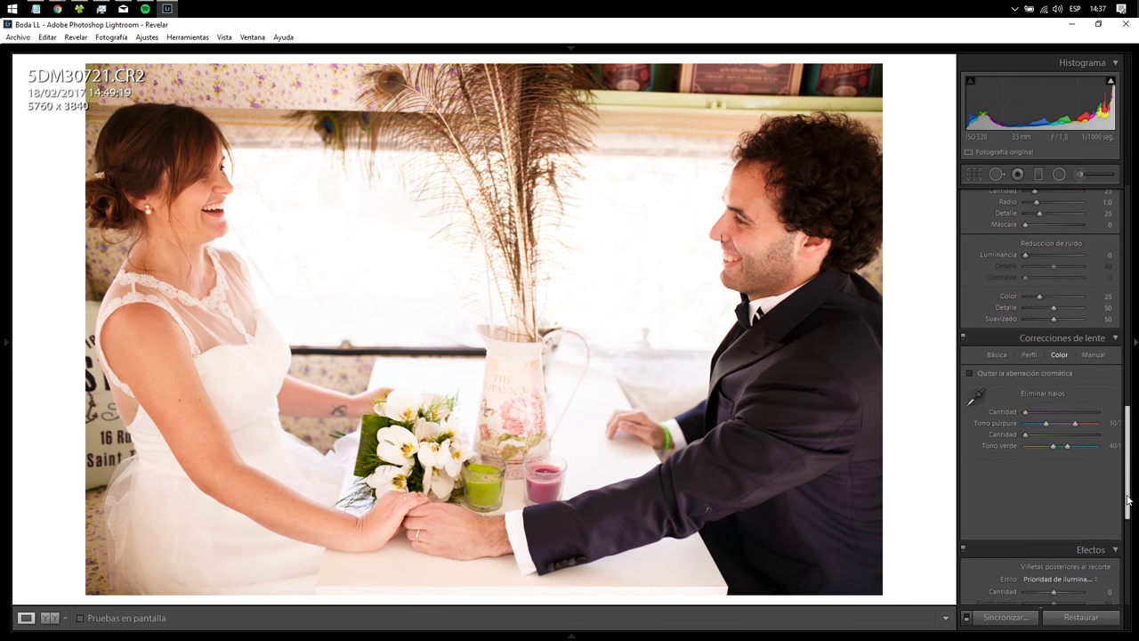
{"action": "left_click", "coordinate": [1027, 354]}
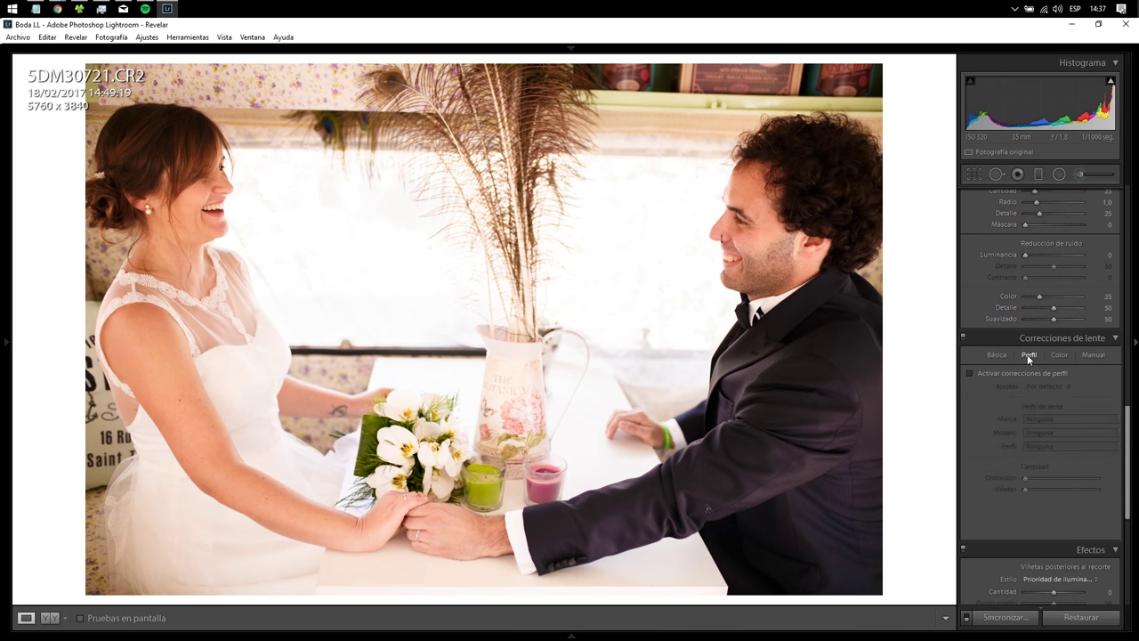
{"action": "left_click", "coordinate": [969, 374]}
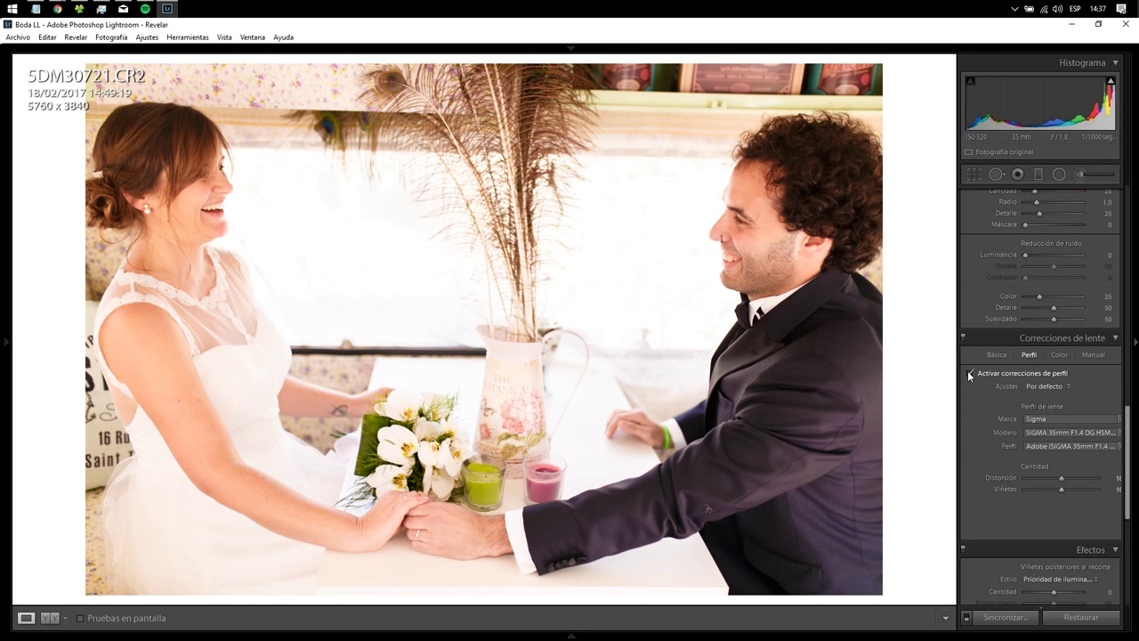
{"action": "left_click", "coordinate": [969, 374]}
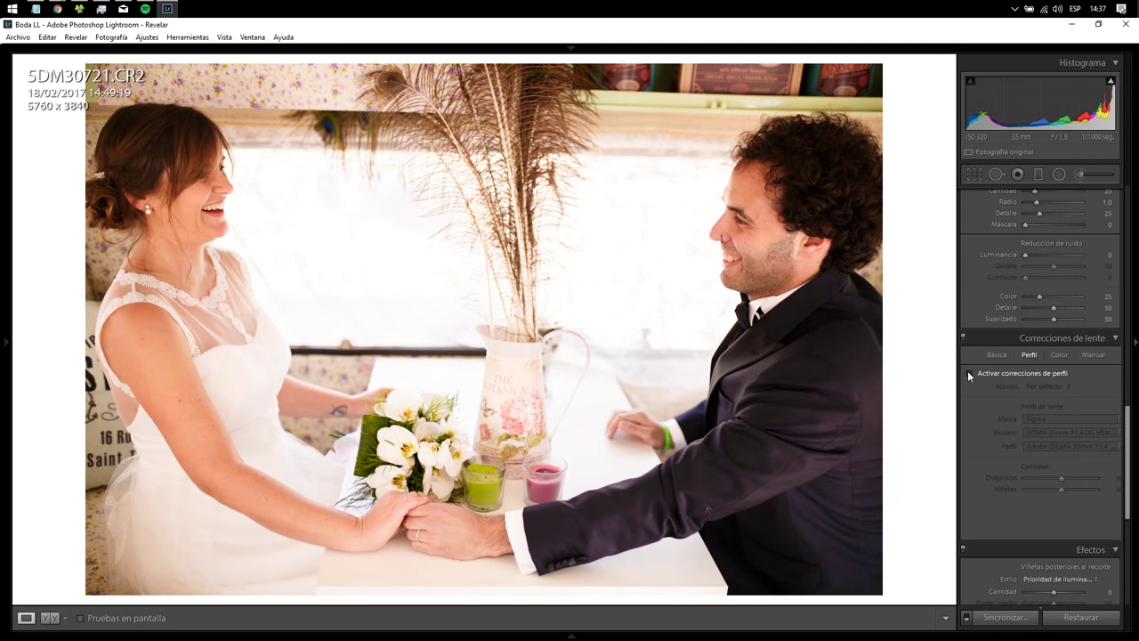
{"action": "left_click", "coordinate": [969, 374]}
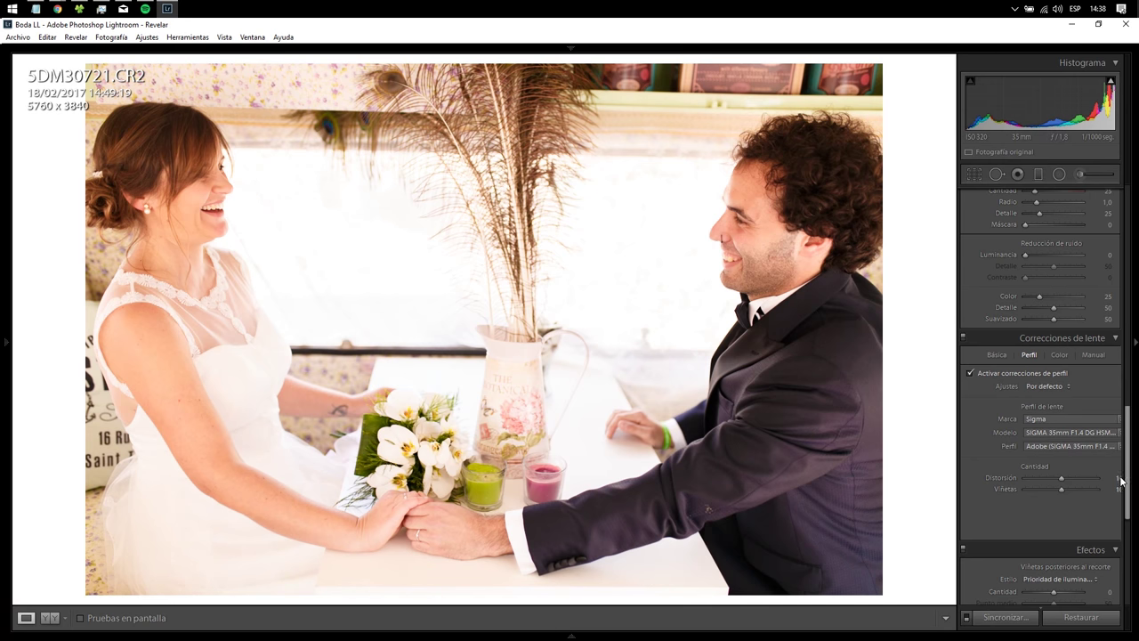
{"action": "left_click_drag", "start_coordinate": [1123, 480], "coordinate": [1126, 226]}
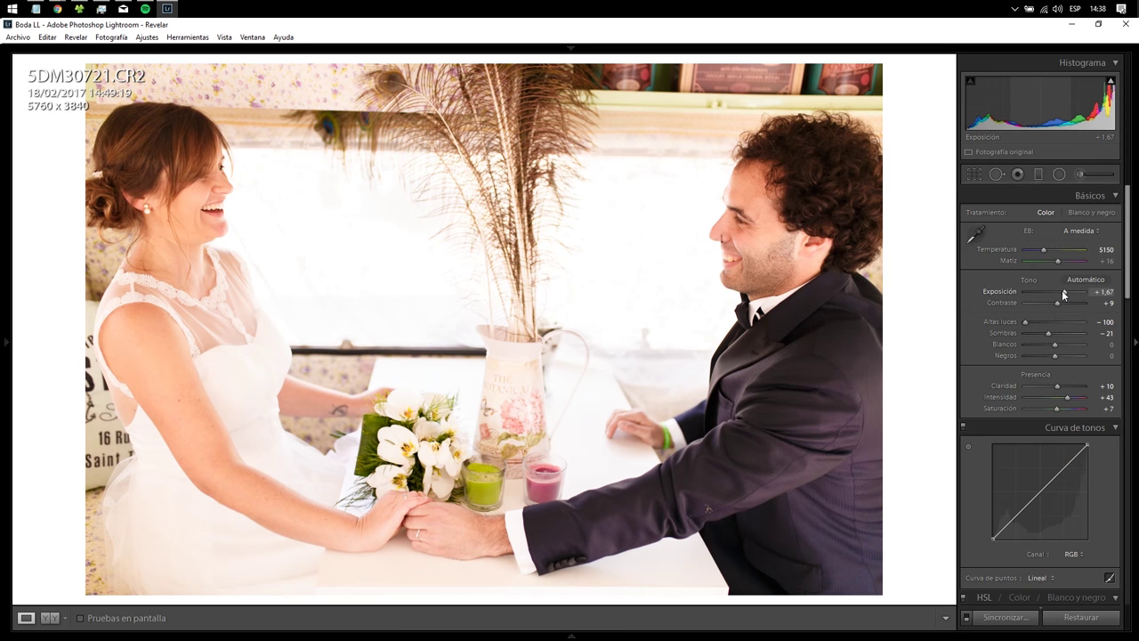
Nudge Exposición down one step to +1,47
{"action": "key", "text": "Down"}
{"action": "key", "text": "Down"}
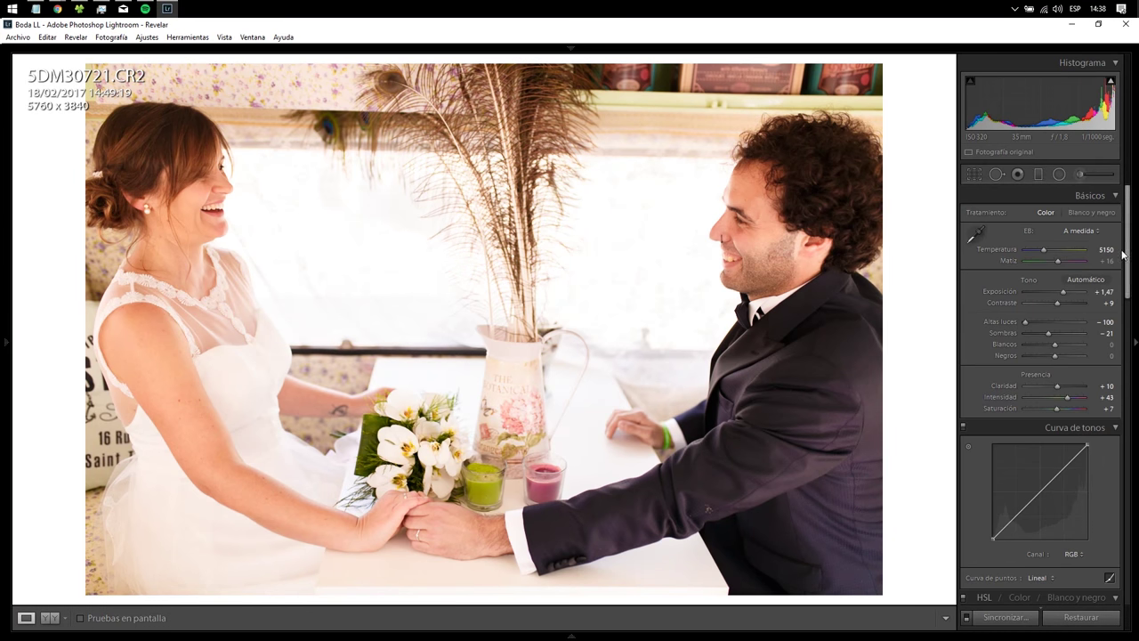
{"action": "left_click_drag", "start_coordinate": [1128, 258], "coordinate": [1128, 434]}
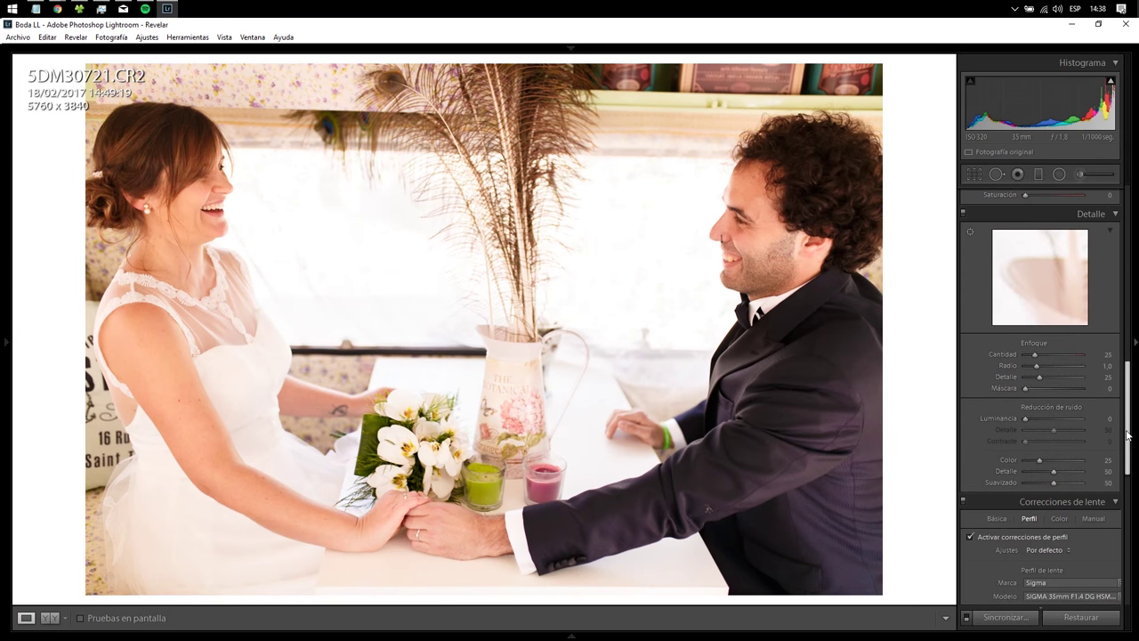
Zoom the Detail preview onto the groom's eye and lower sharpening Amount to 53
{"action": "left_click", "coordinate": [1020, 308]}
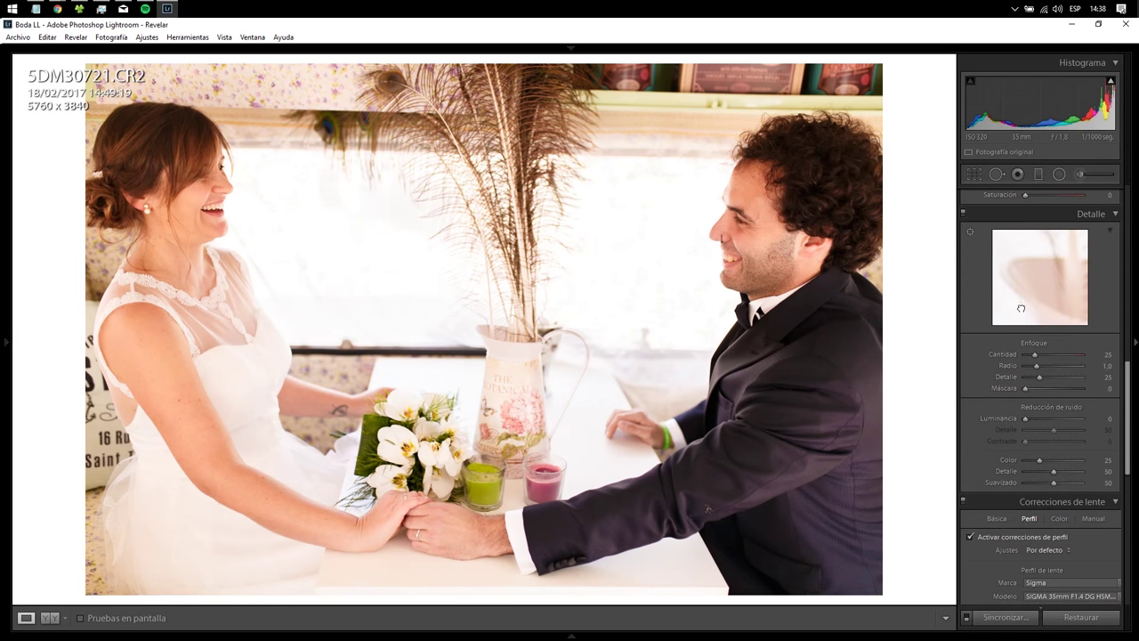
{"action": "left_click", "coordinate": [1067, 258]}
{"action": "left_click_drag", "start_coordinate": [1067, 258], "coordinate": [1073, 305]}
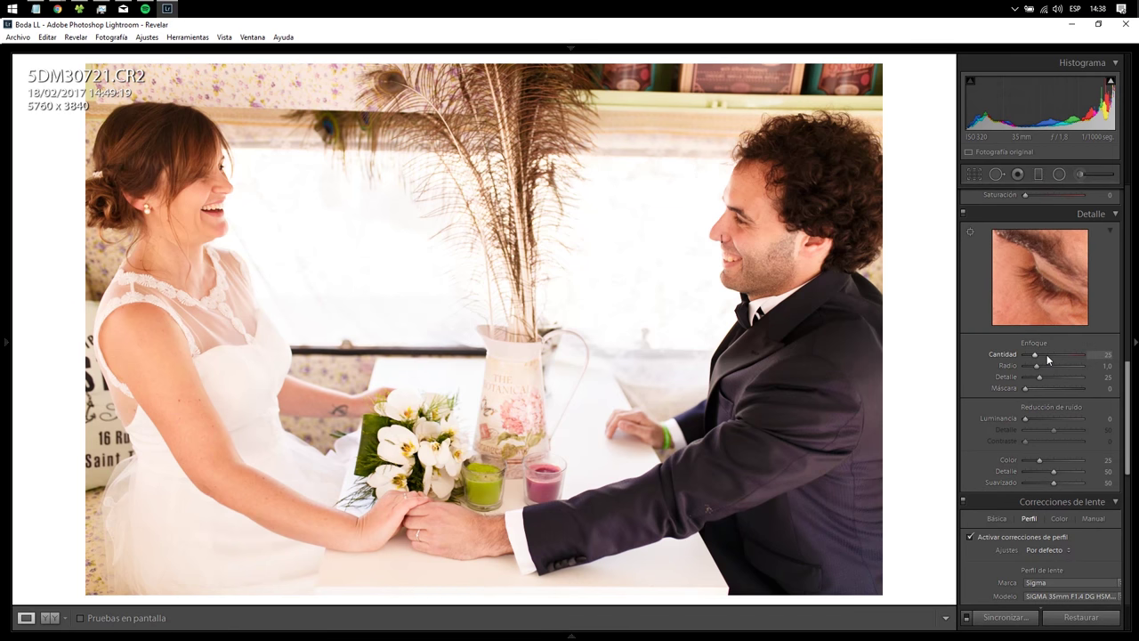
{"action": "left_click_drag", "start_coordinate": [1048, 359], "coordinate": [1045, 355]}
{"action": "left_click_drag", "start_coordinate": [1127, 375], "coordinate": [1130, 527]}
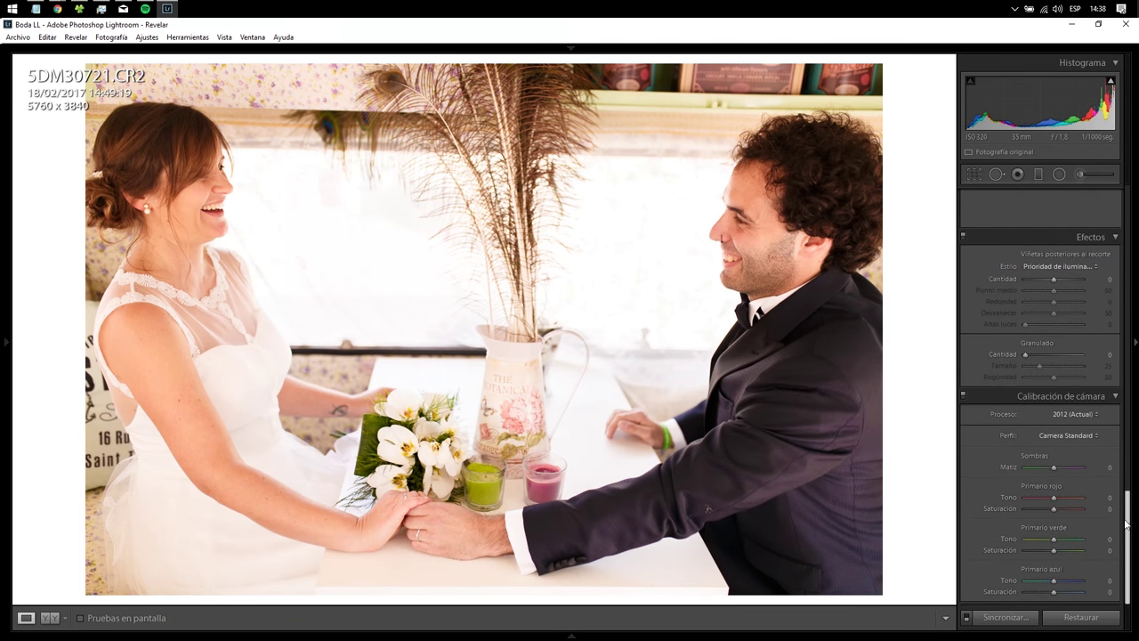
{"action": "left_click_drag", "start_coordinate": [1128, 525], "coordinate": [1130, 175]}
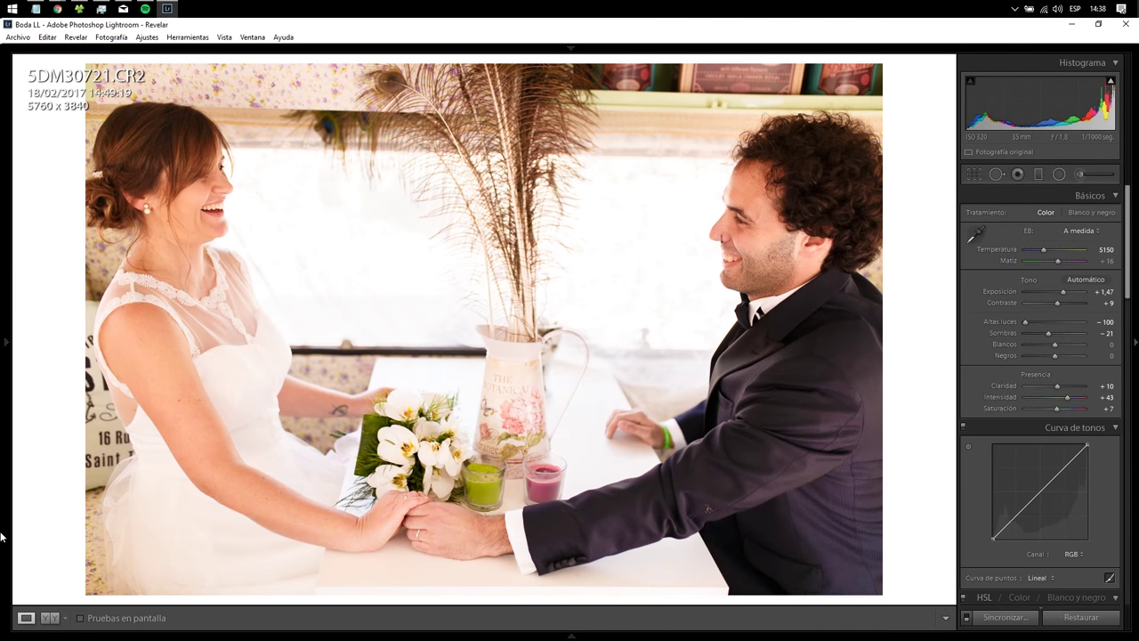
Compare before and after side by side, zooming in on the groom's face and the peacock feathers
{"action": "left_click", "coordinate": [52, 617]}
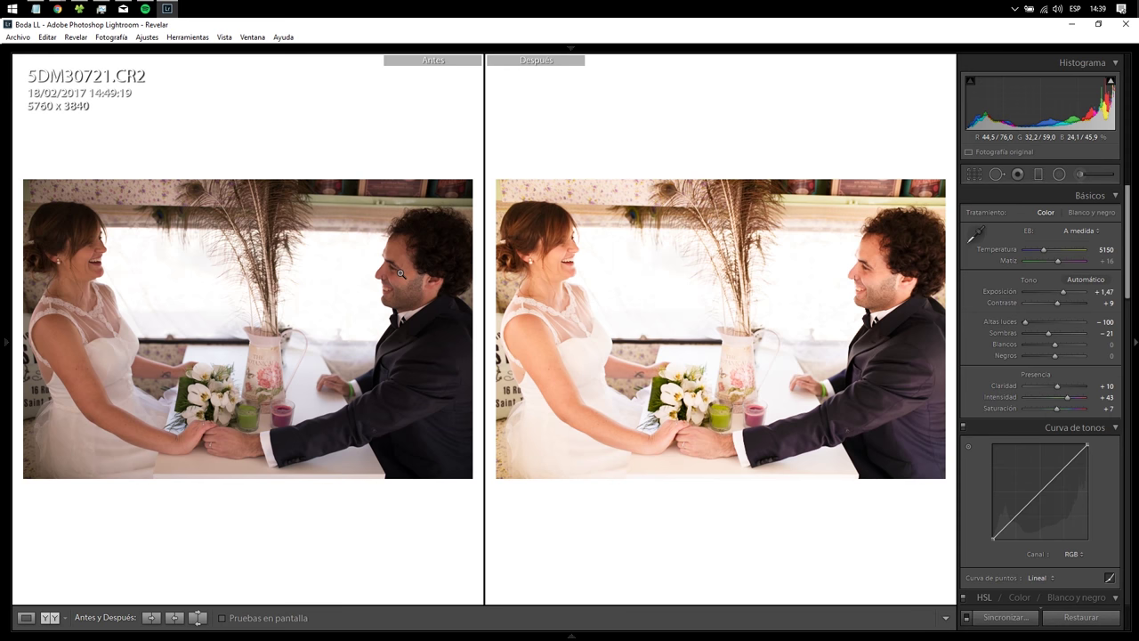
{"action": "left_click", "coordinate": [400, 273]}
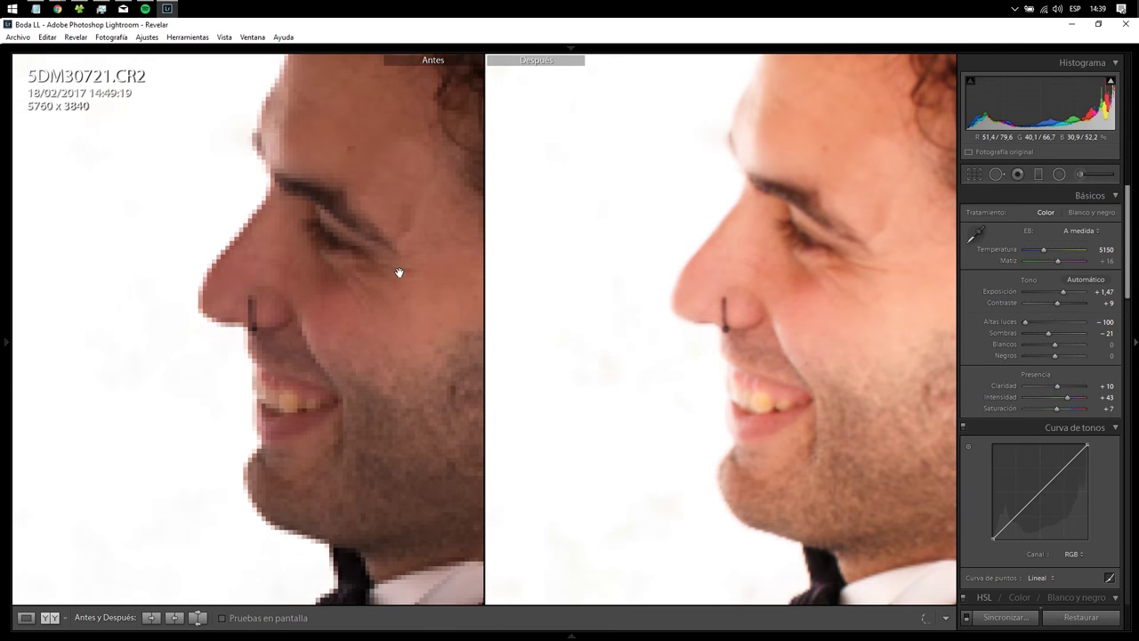
{"action": "left_click", "coordinate": [400, 273]}
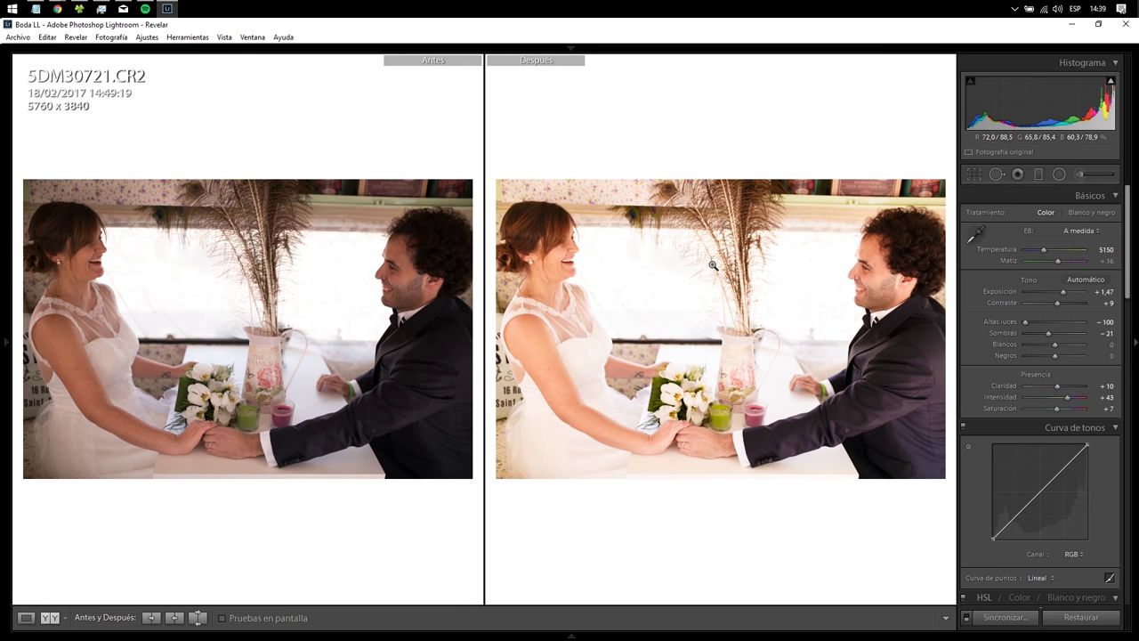
{"action": "left_click", "coordinate": [230, 281]}
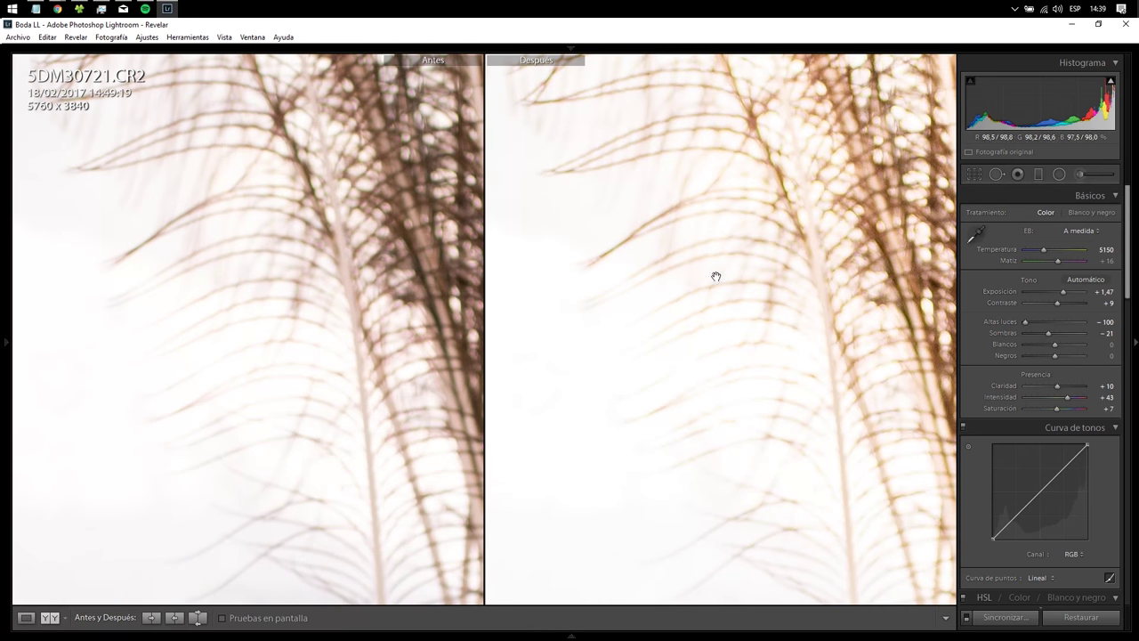
{"action": "left_click", "coordinate": [777, 279]}
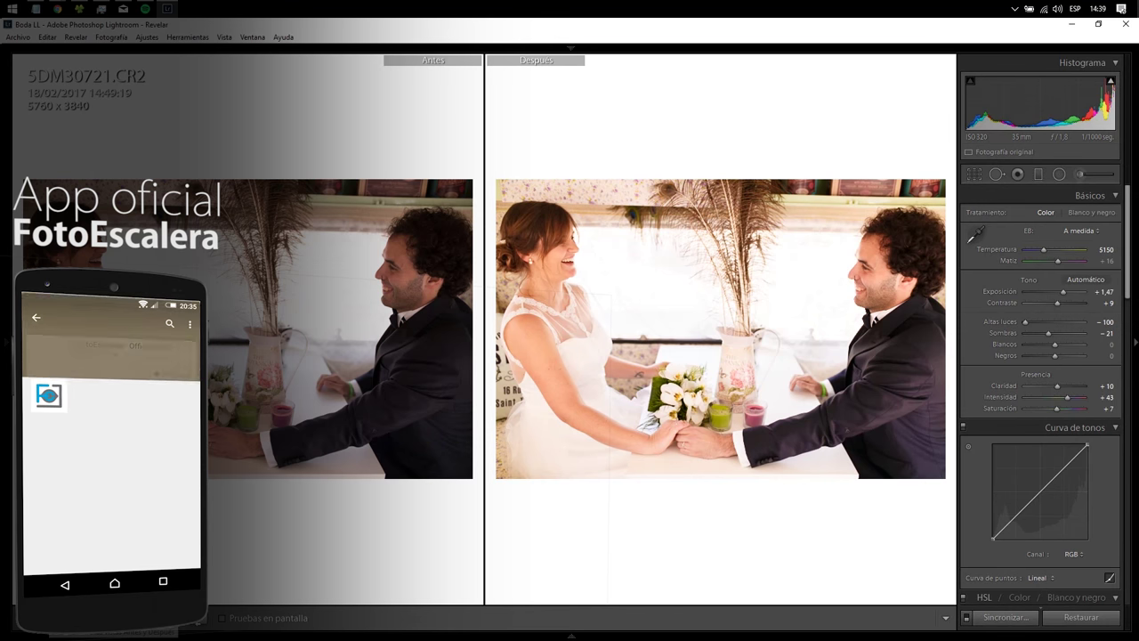
Return to viewing only the edited photo, keeping the white background colour
{"action": "key", "text": "y"}
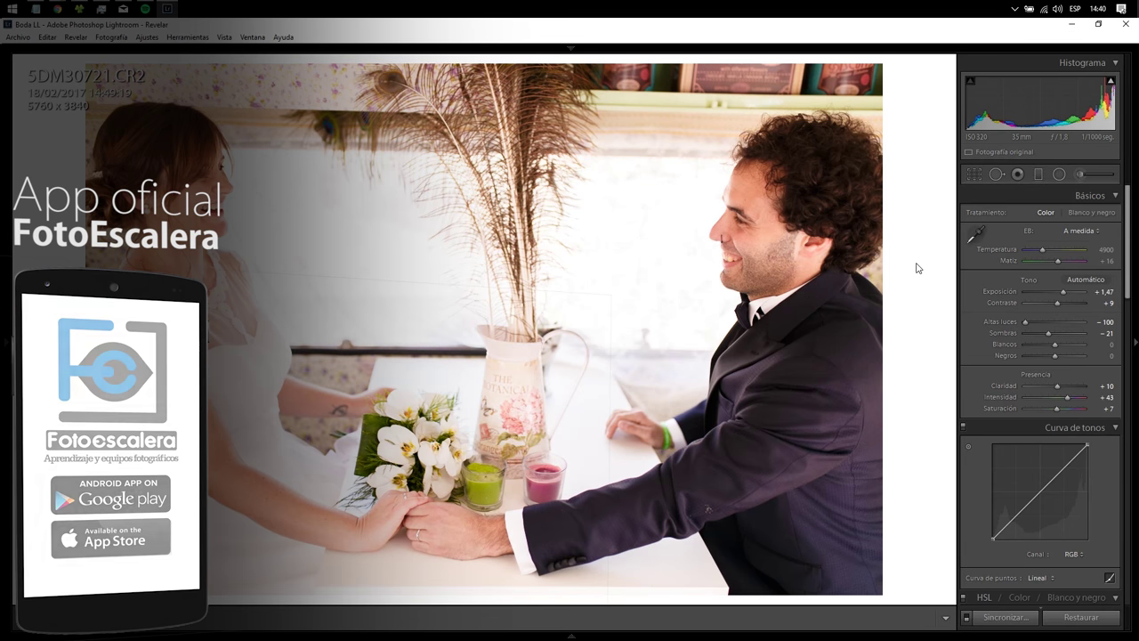
{"action": "right_click", "coordinate": [917, 267]}
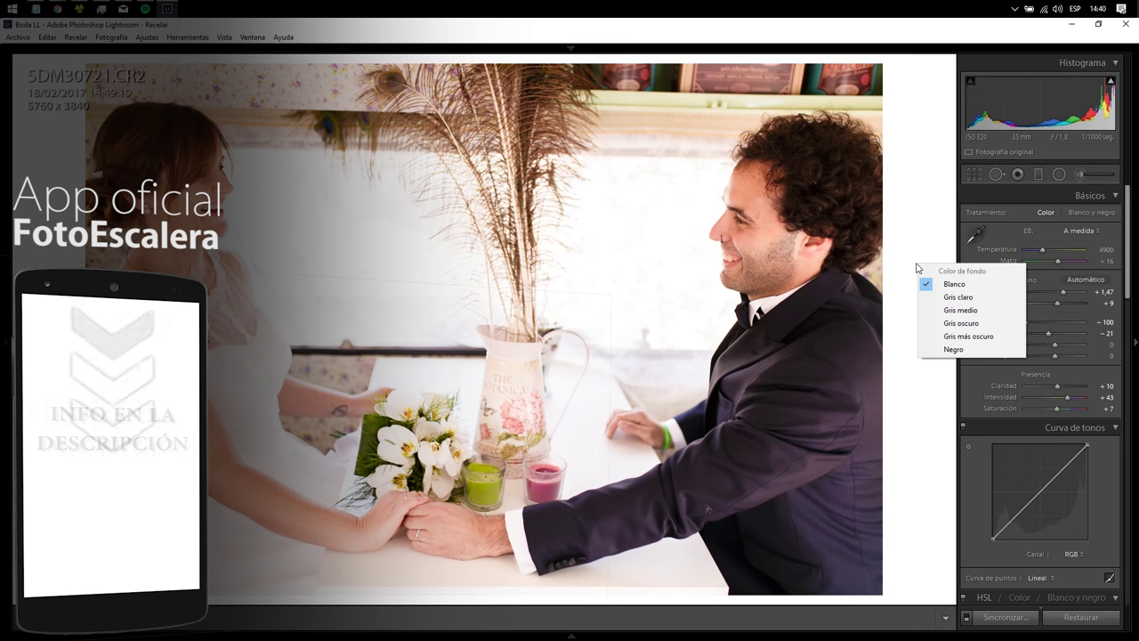
{"action": "left_click", "coordinate": [935, 387]}
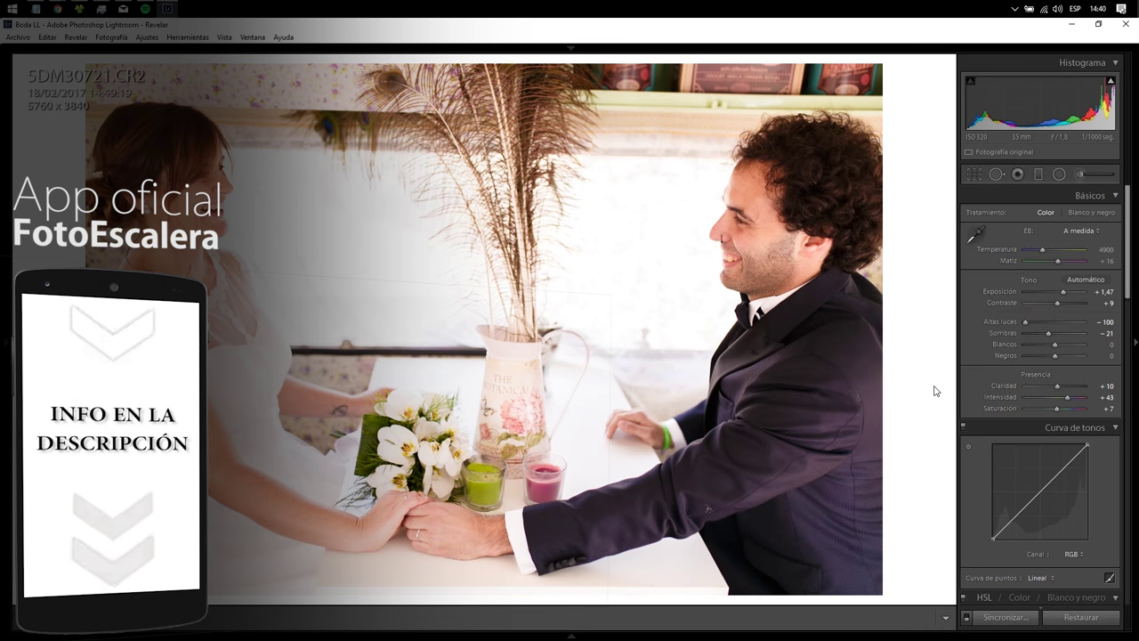